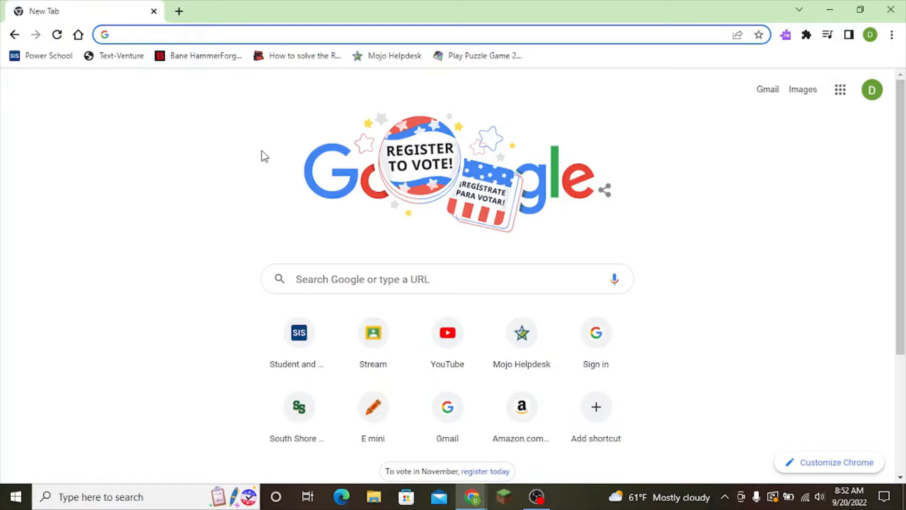
type("https://docs.google.com/")
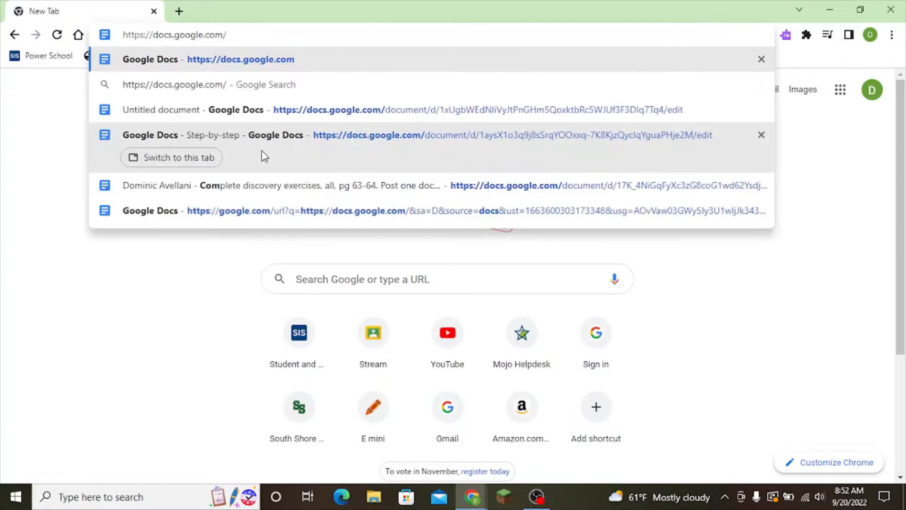
key("Return")
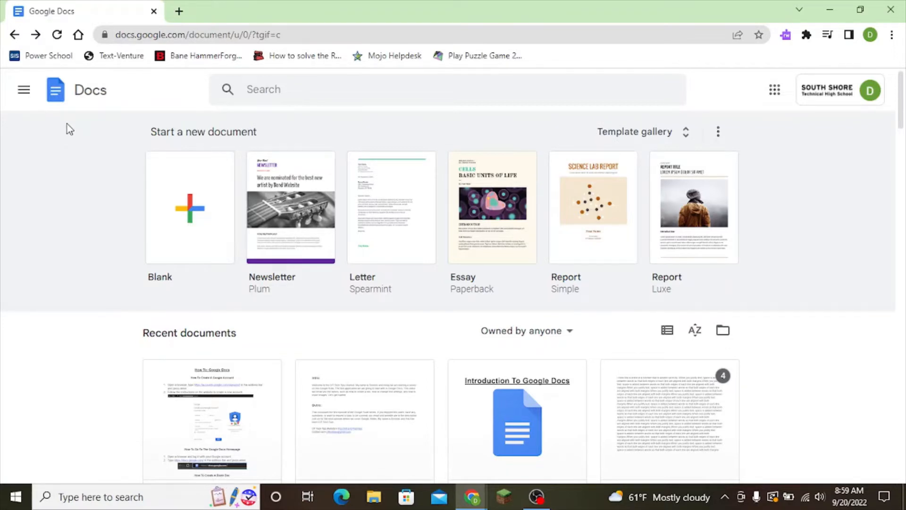
left_click(172, 175)
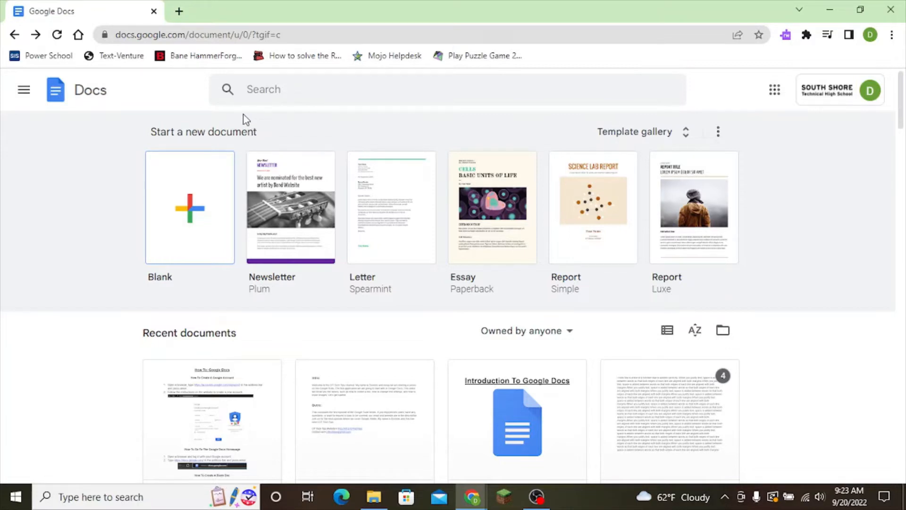
Step: Browse the General section of the template gallery and choose the Playful Report template
left_click(632, 134)
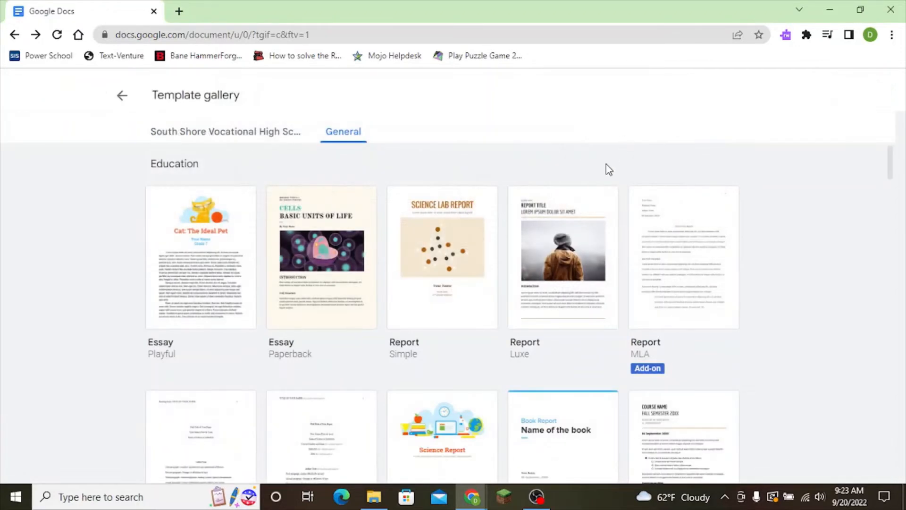
scroll(608, 169, "down", 2)
scroll(608, 169, "down", 3)
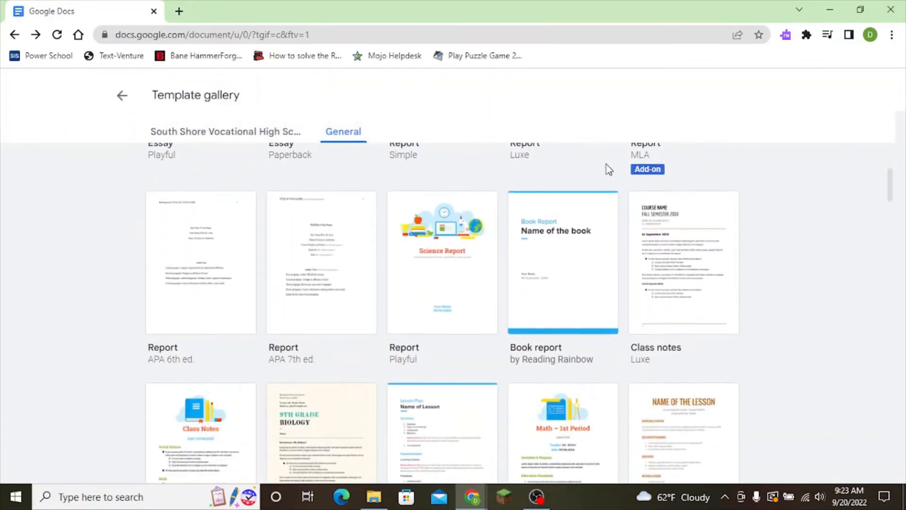
left_click(450, 254)
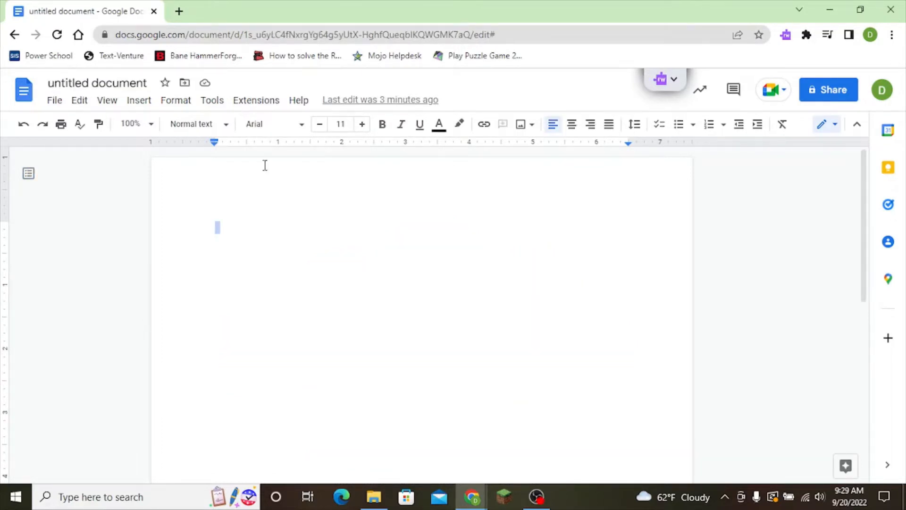
Step: Rename the untitled document as "test"
left_click(137, 83)
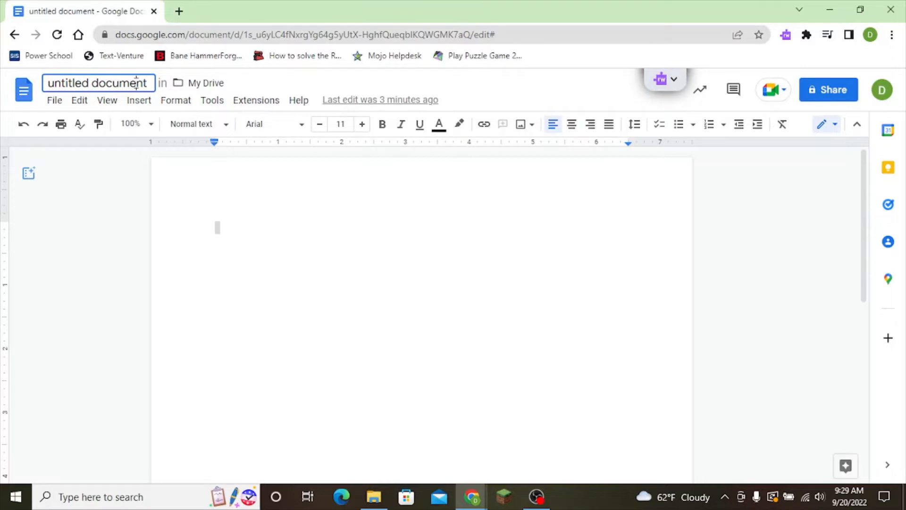
key("ctrl+a")
type("te")
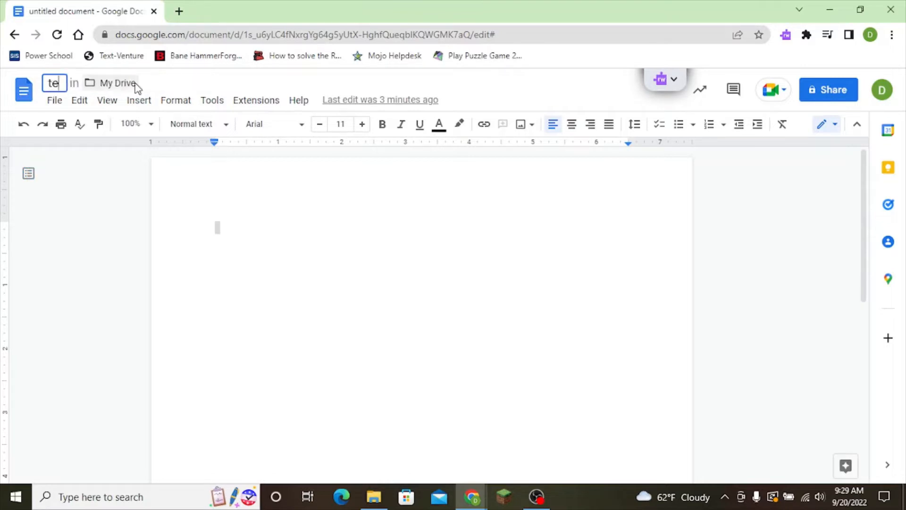
type("st")
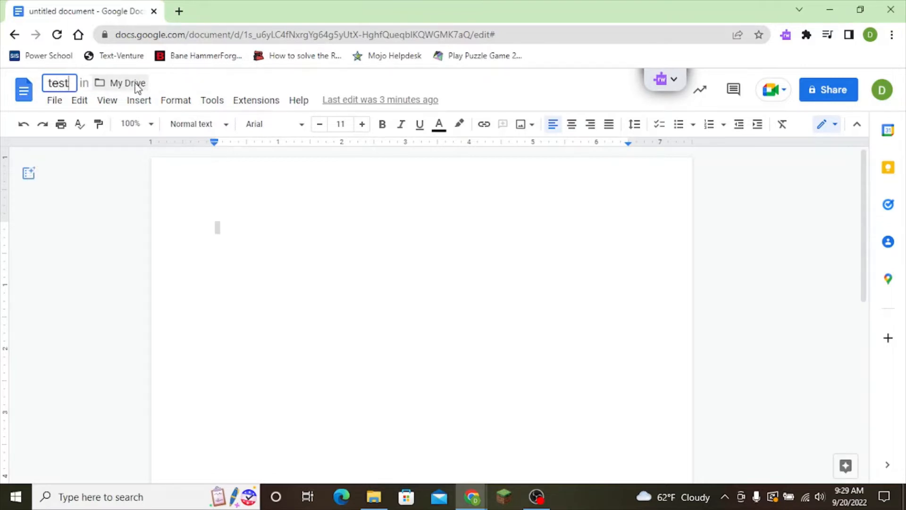
key("Return")
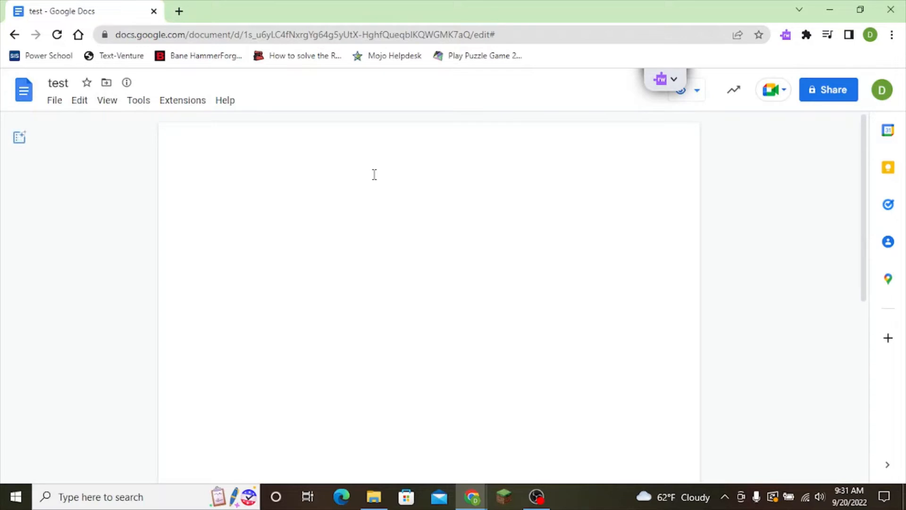
Step: Make a copy of the document in My Drive under the name "Copy of test"
left_click(59, 104)
left_click(70, 166)
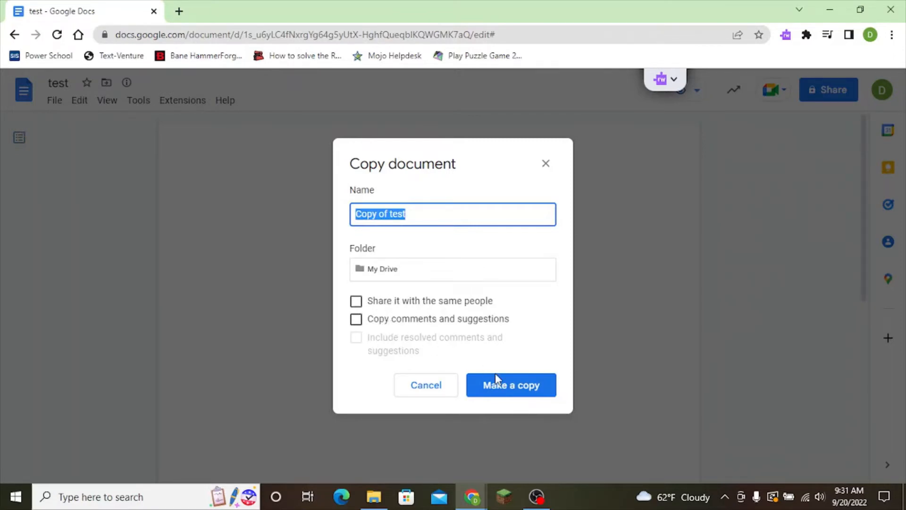
left_click(504, 390)
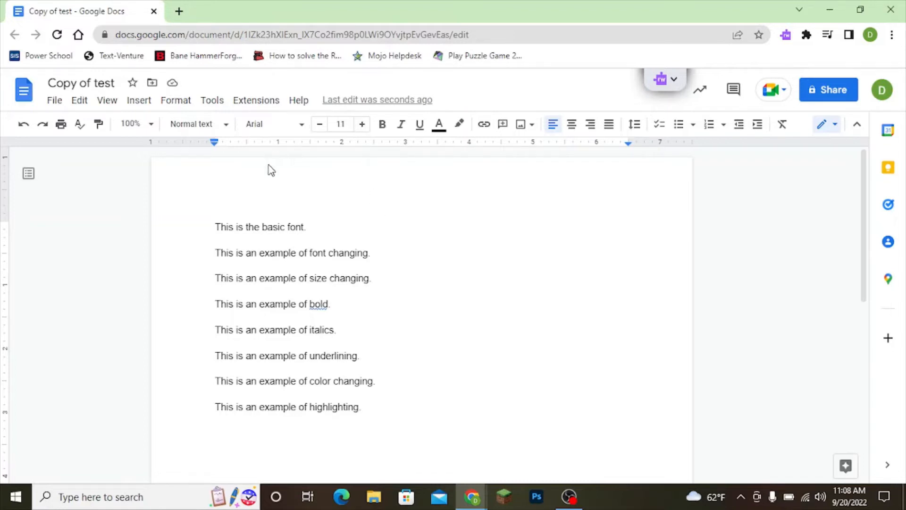
Step: Change the font of the line "This is an example of font changing." to Black Ops One
left_click_drag(381, 259, 206, 253)
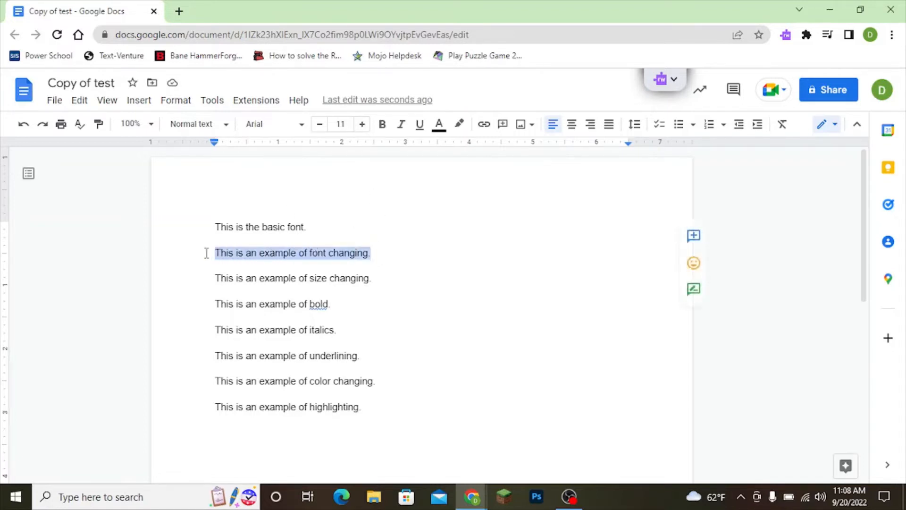
left_click(302, 127)
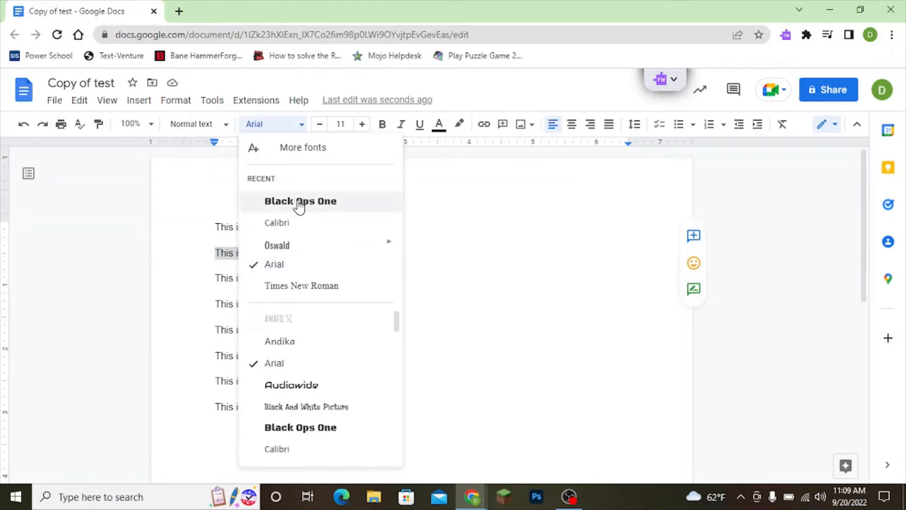
left_click(300, 202)
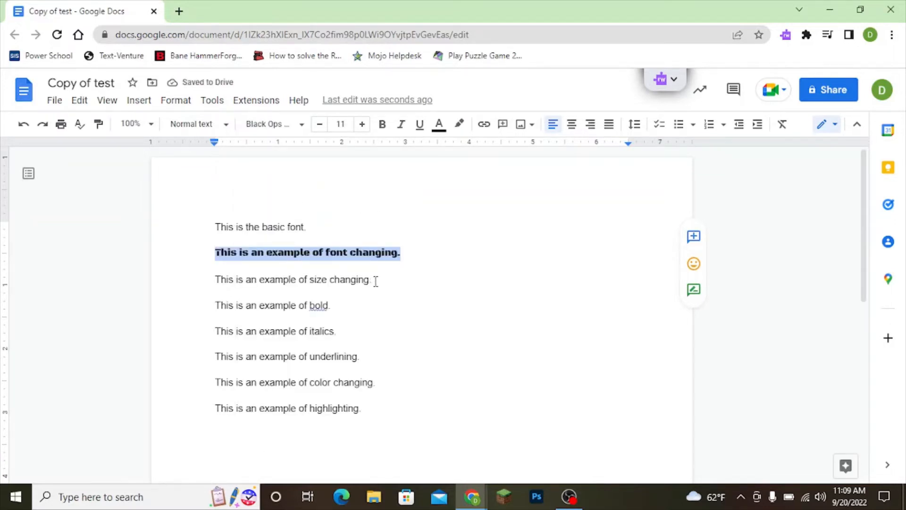
Step: Raise the font size of the line "This is an example of size changing." to 14 and finally set it to 10
left_click_drag(375, 279, 204, 281)
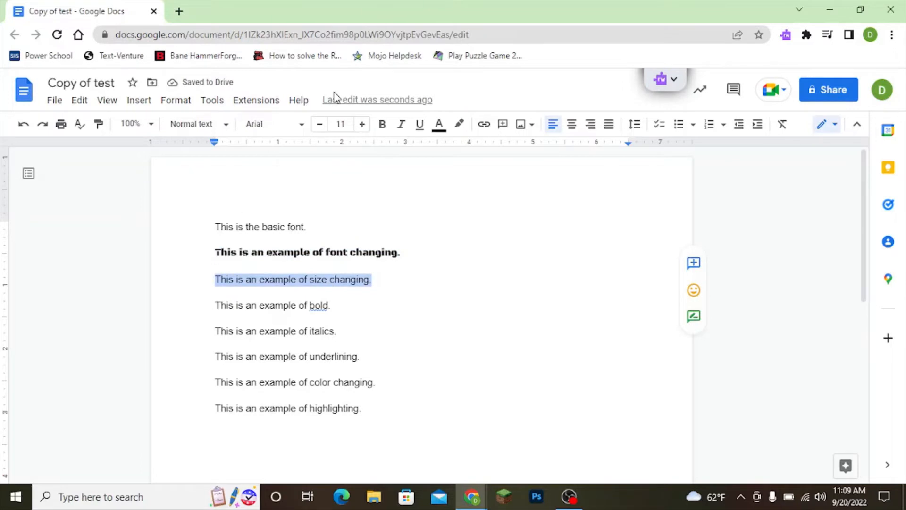
left_click(362, 124)
left_click(362, 124)
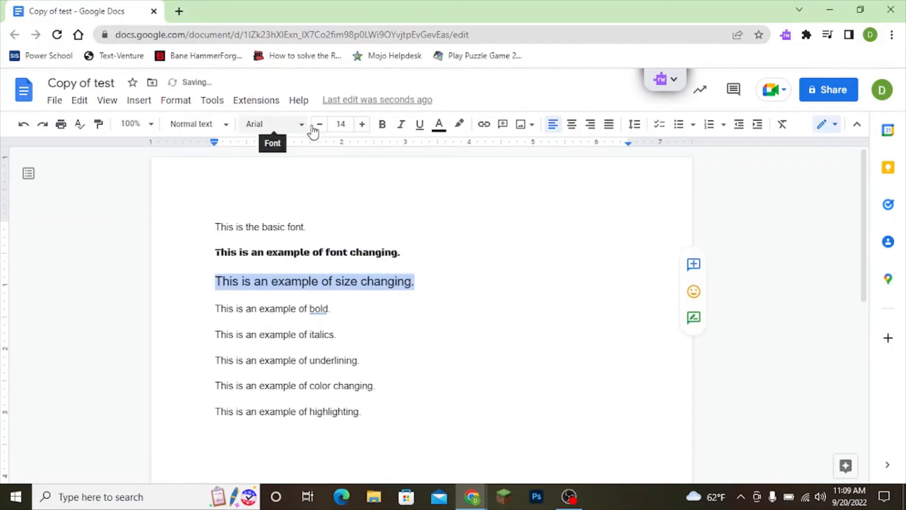
left_click(342, 125)
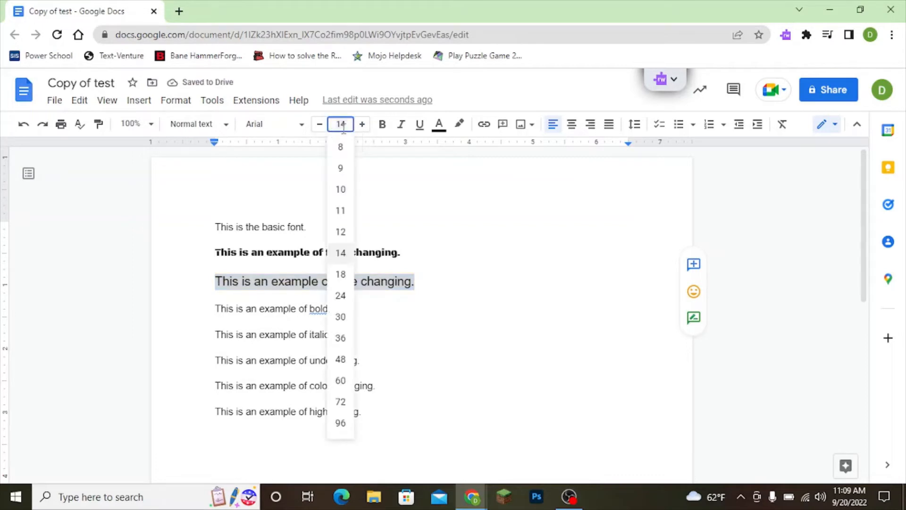
type("18")
key("Return")
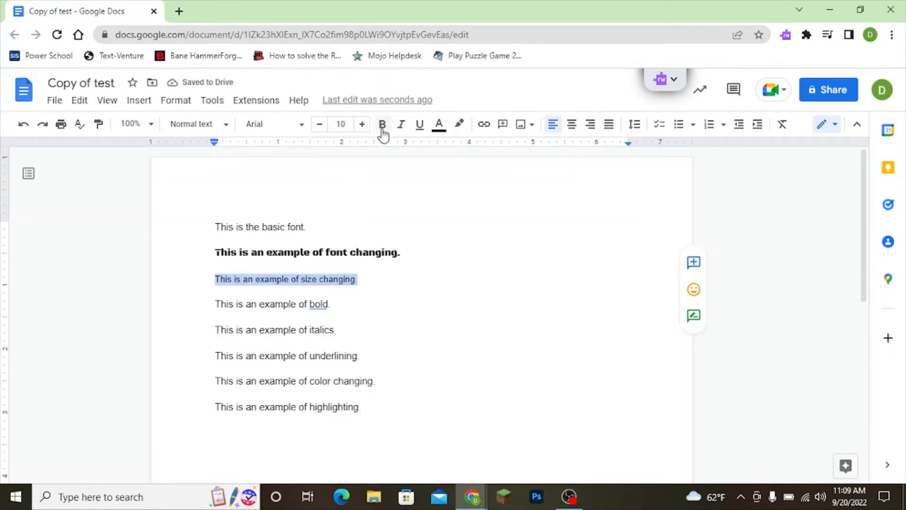
Step: Make the line "This is an example of bold." bold and italicize the line "This is an example of italics"
left_click(342, 305)
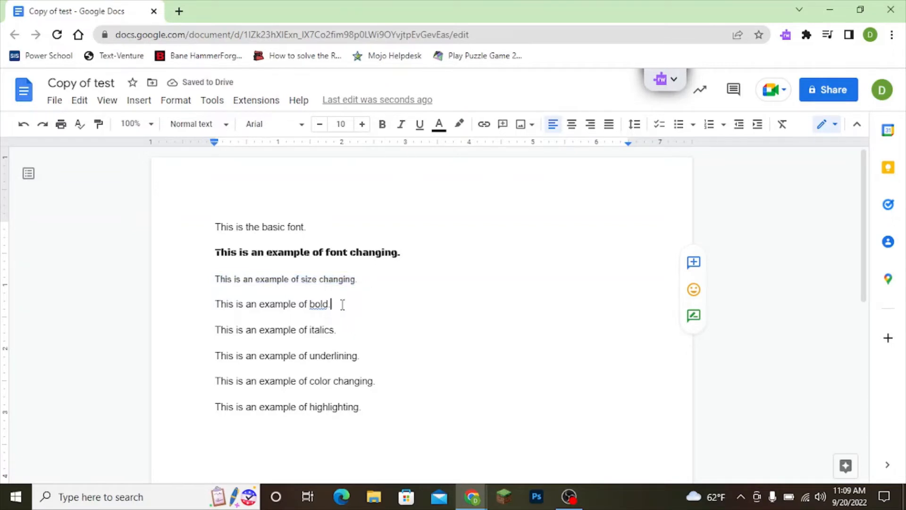
left_click(217, 304, "shift")
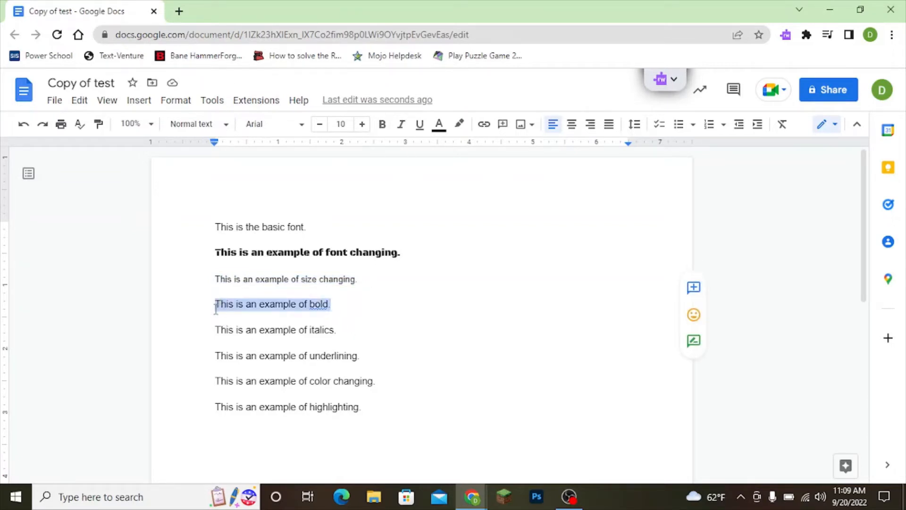
left_click(383, 126)
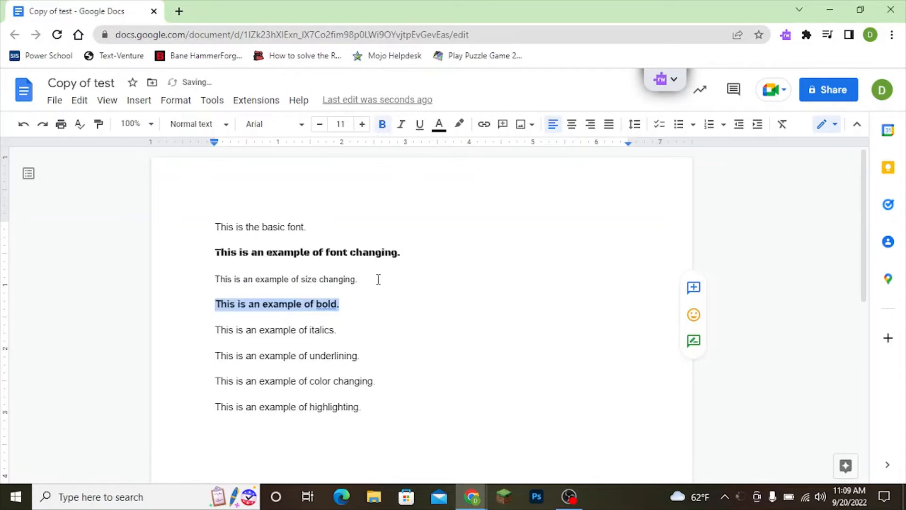
left_click(355, 315)
double_click(335, 331)
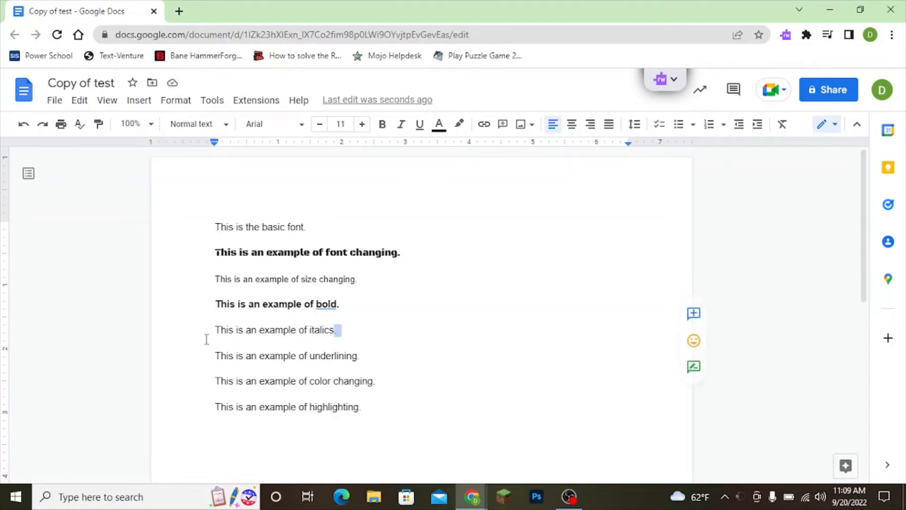
left_click(206, 333, "shift")
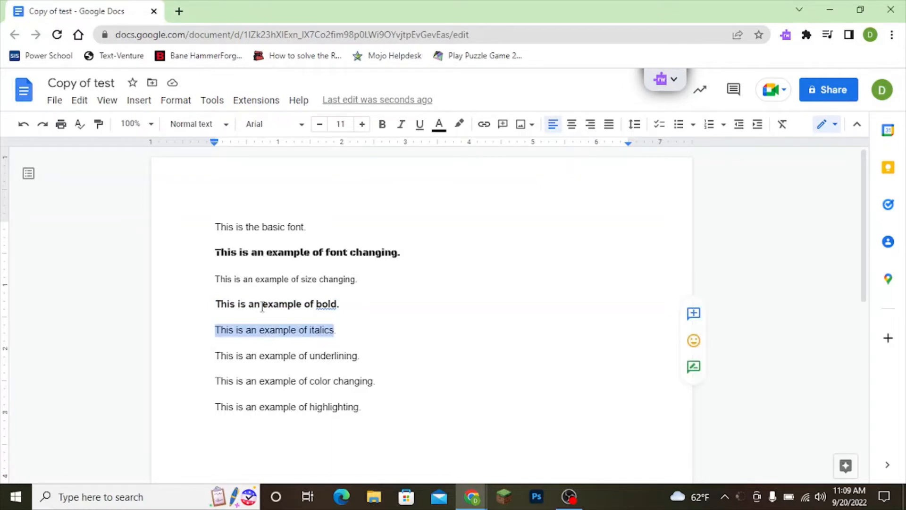
left_click(401, 125)
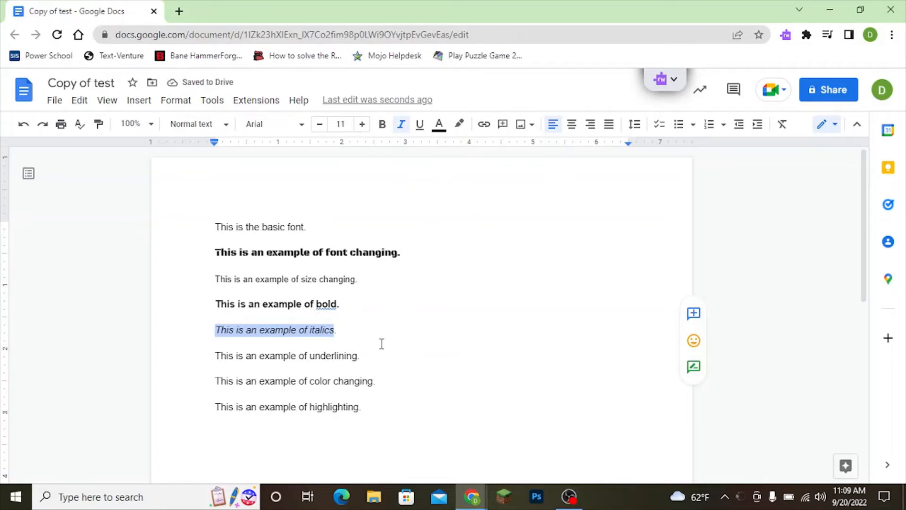
Step: Underline the line "This is an example of underlining." and set the text colour of "This is an example of color changing." to red
left_click_drag(369, 358, 203, 357)
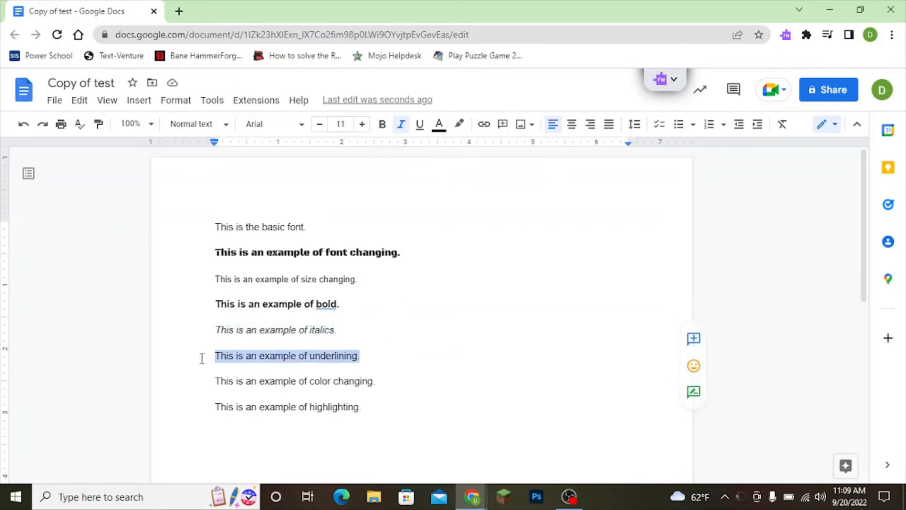
left_click(419, 132)
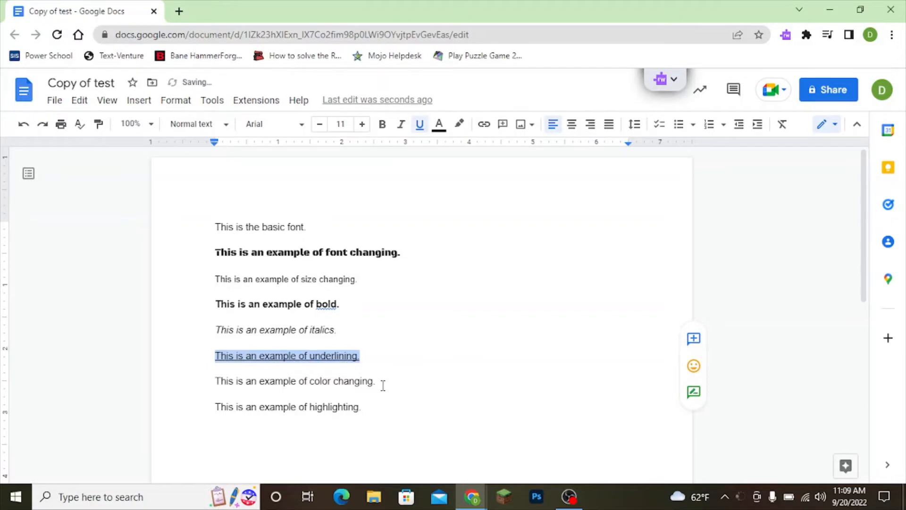
left_click_drag(382, 385, 188, 385)
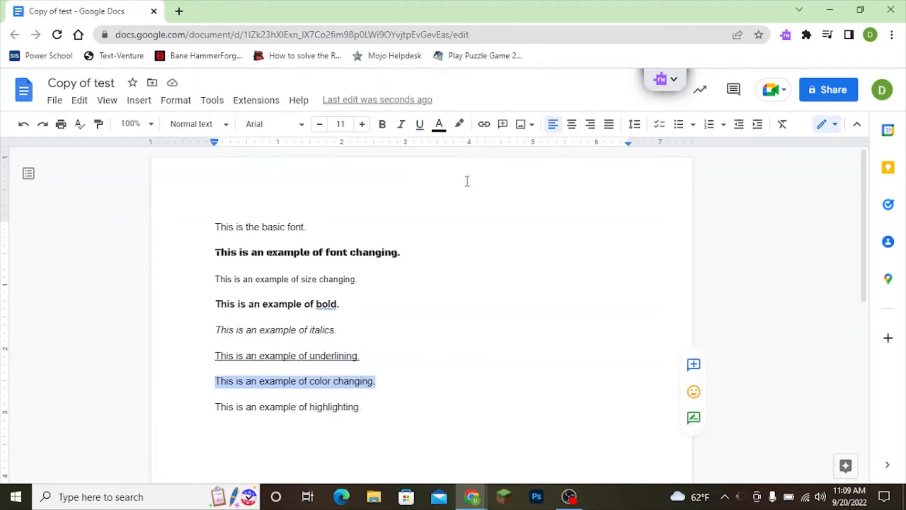
left_click(439, 128)
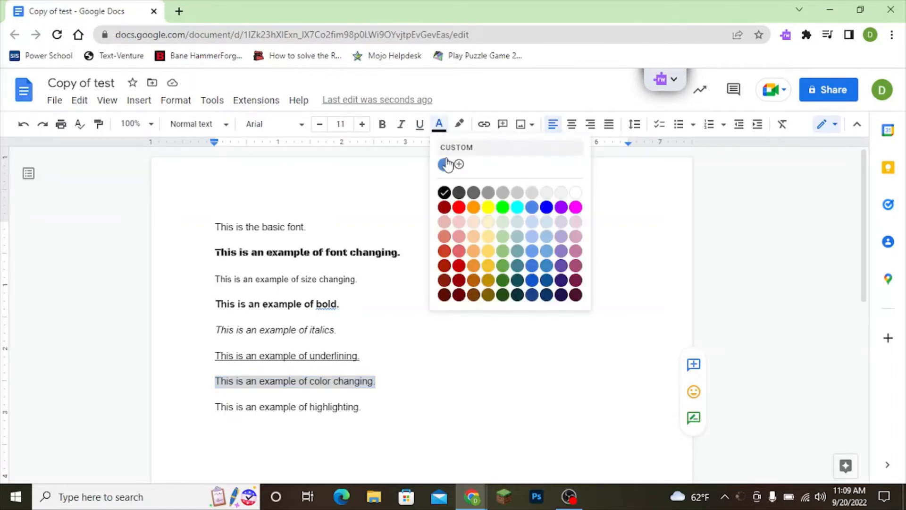
left_click(460, 209)
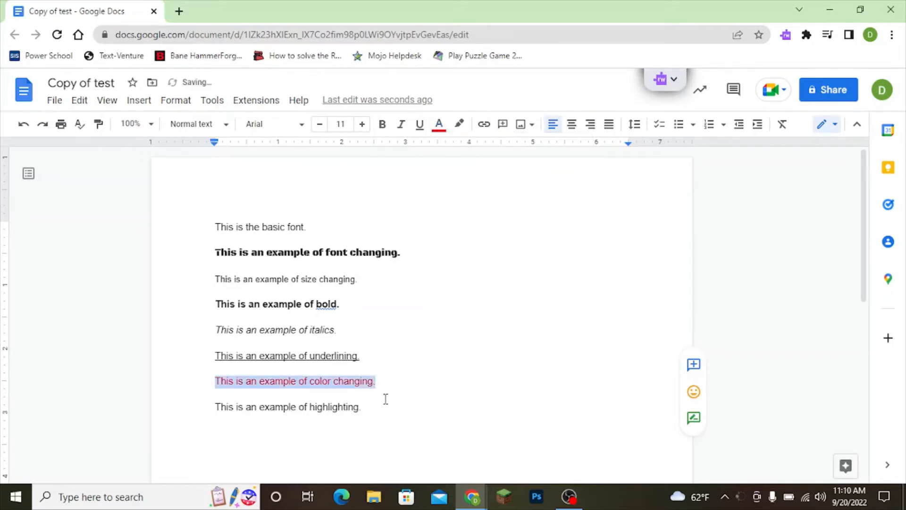
Step: Highlight the line "This is an example of highlighting." in yellow and clear the selection
left_click_drag(363, 409, 215, 410)
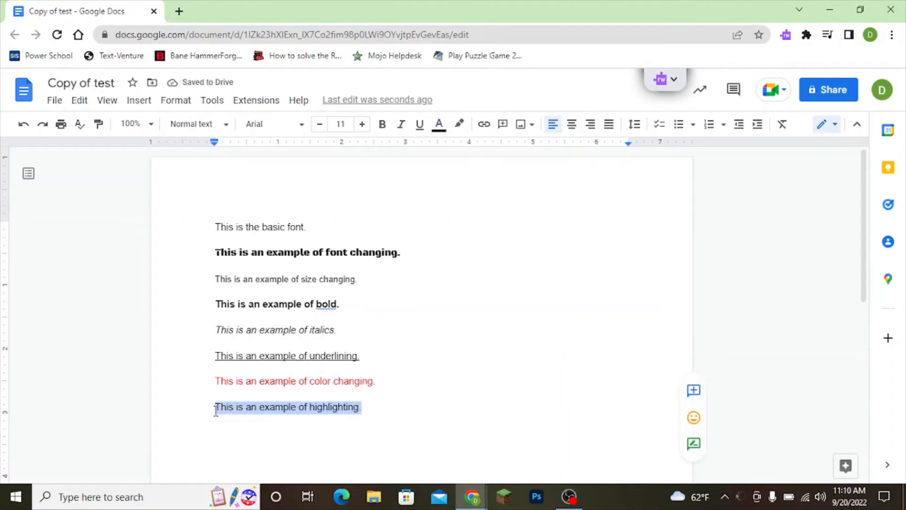
left_click(456, 127)
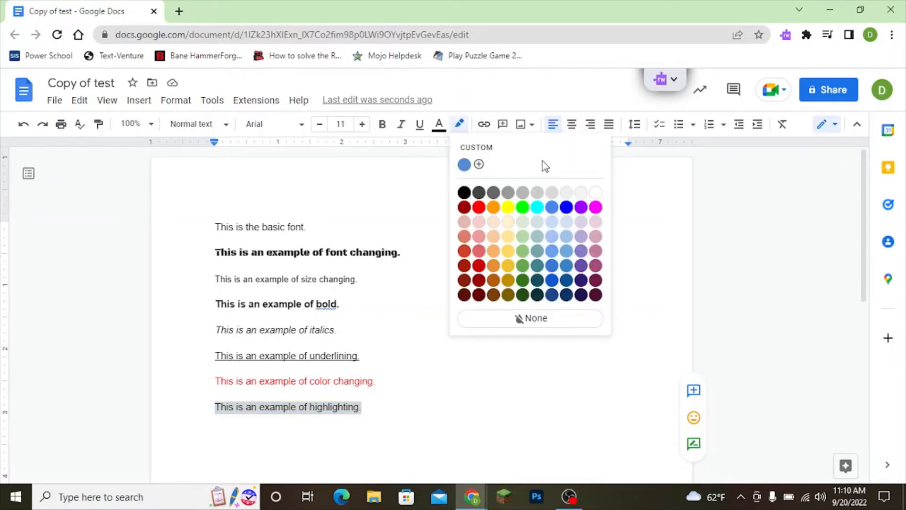
left_click(509, 211)
left_click(481, 274)
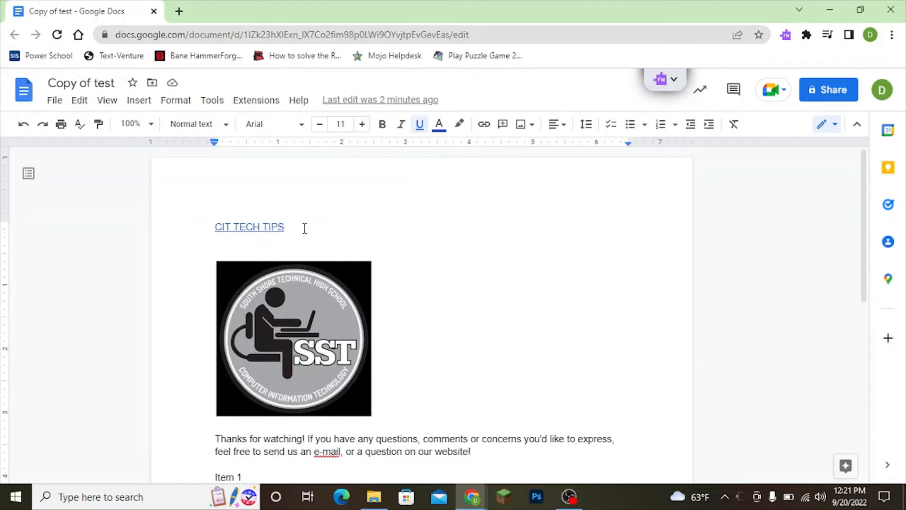
Step: Show the link preview of the "CIT TECH TIPS" text and close it again
left_click(254, 227)
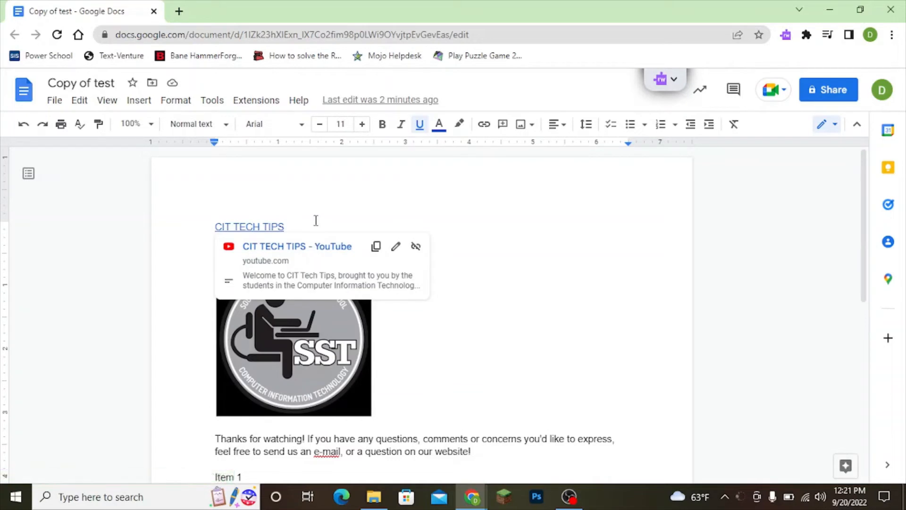
left_click(317, 234)
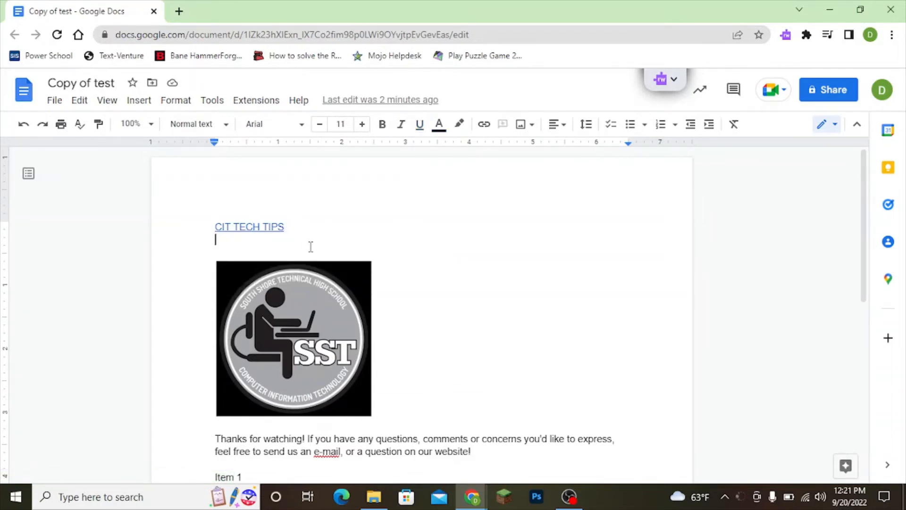
Step: Insert a link to YouTube (youtube.com) on the empty line below "CIT TECH TIPS"
left_click(483, 124)
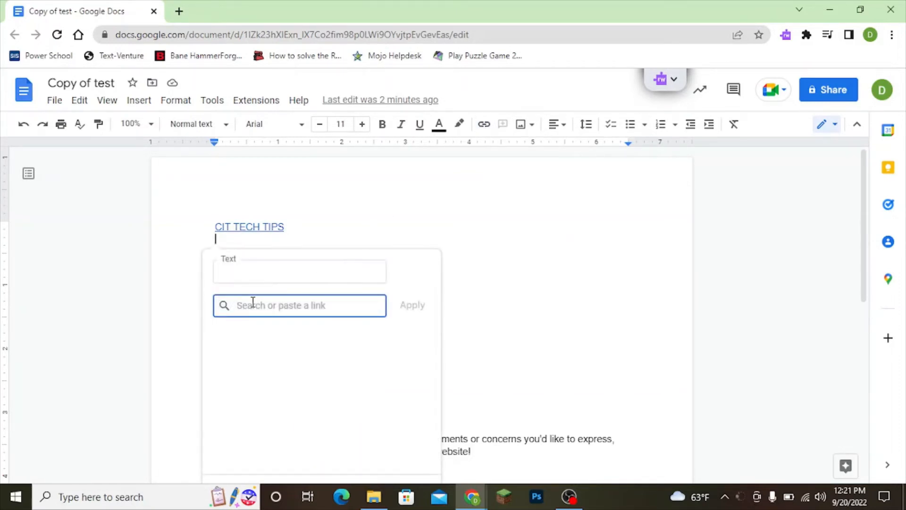
type("youtu")
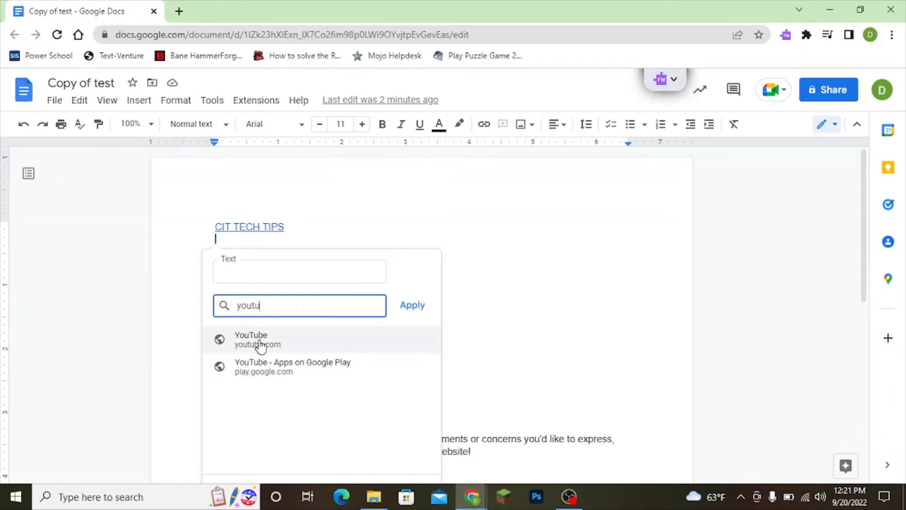
left_click(259, 340)
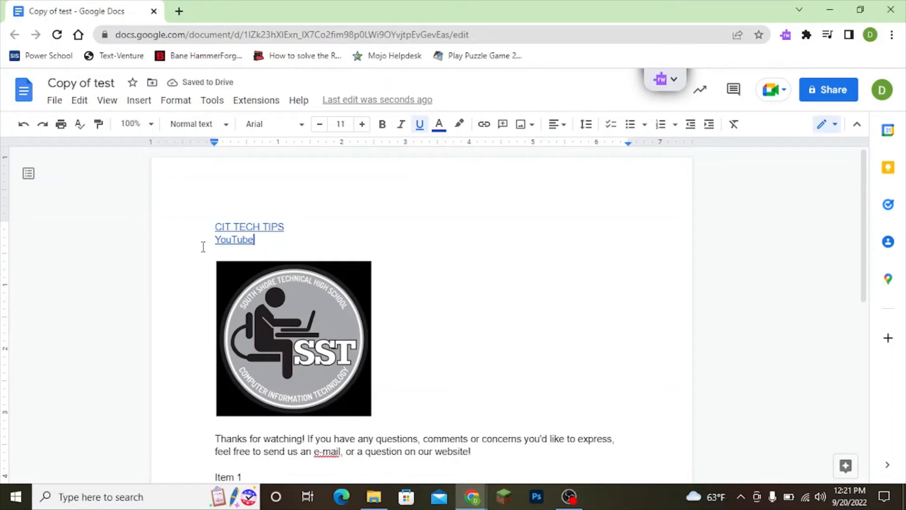
Step: Change the display text of the YouTube link to "Test"
left_click(226, 239)
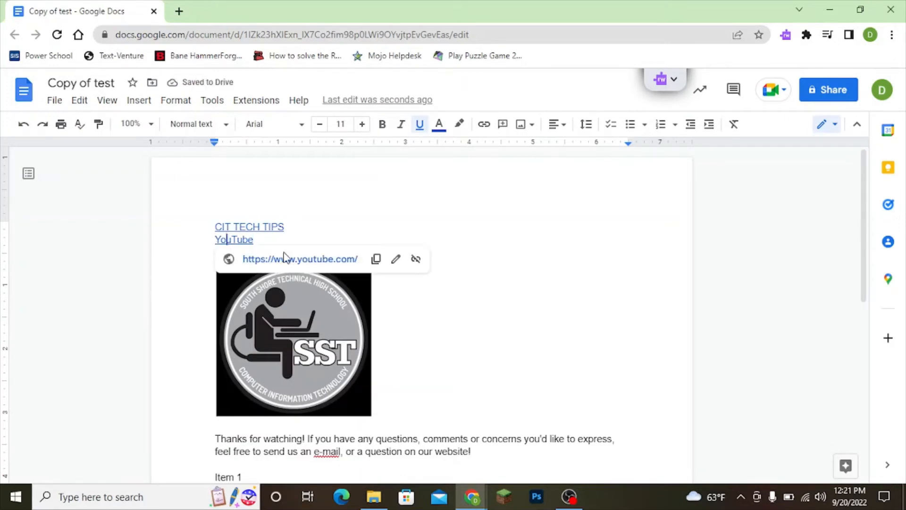
left_click(396, 259)
left_click(343, 278)
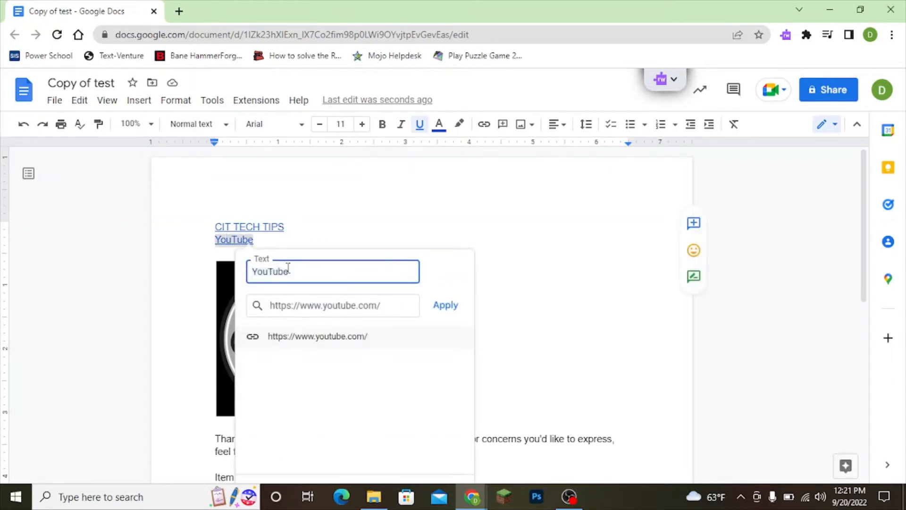
left_click_drag(296, 272, 254, 273)
type("Test")
left_click(452, 314)
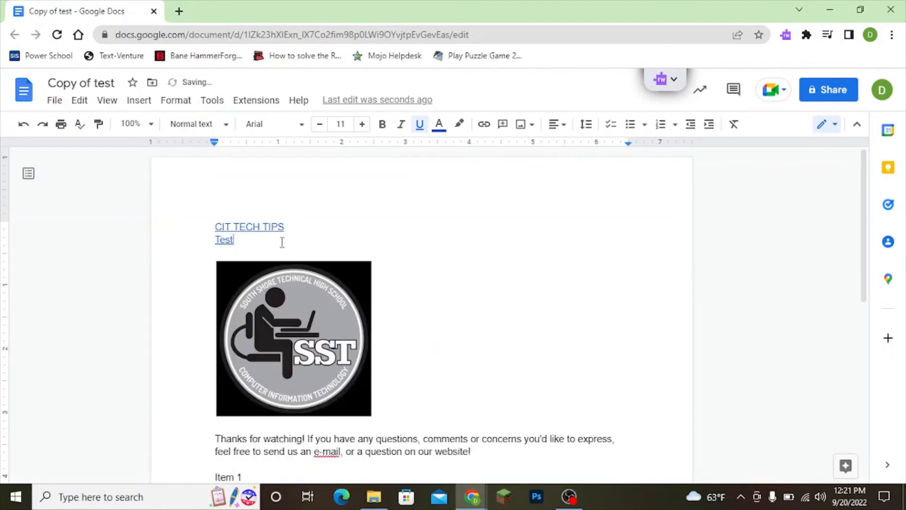
Step: Add the comment "Test" to the two linked lines "CIT TECH TIPS" and "Test"
left_click(226, 239)
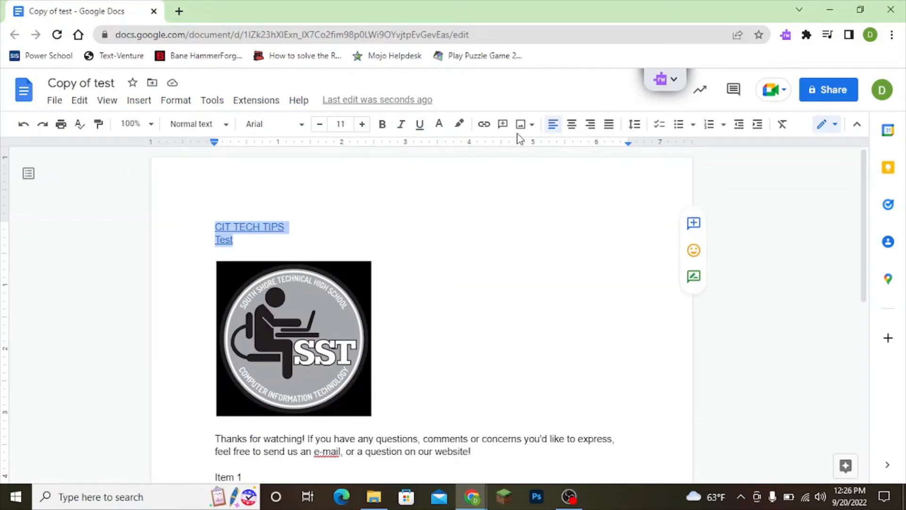
left_click(503, 125)
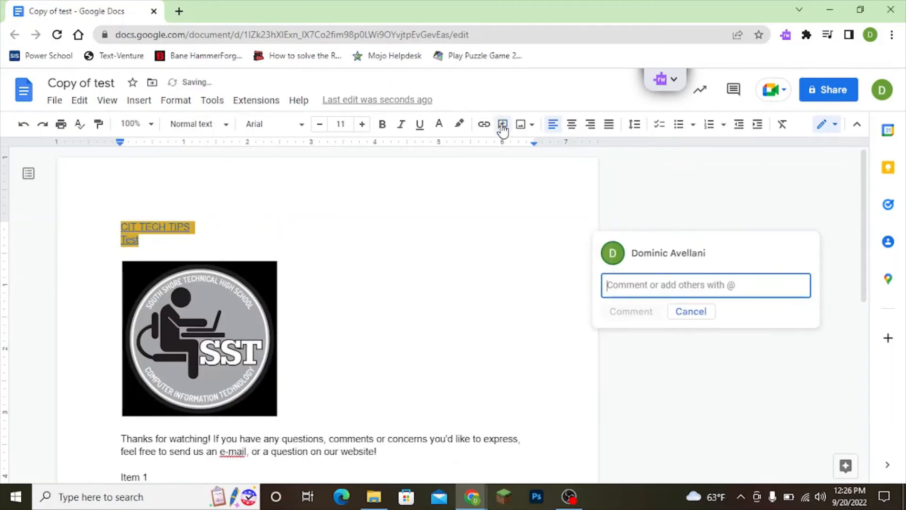
type("Test")
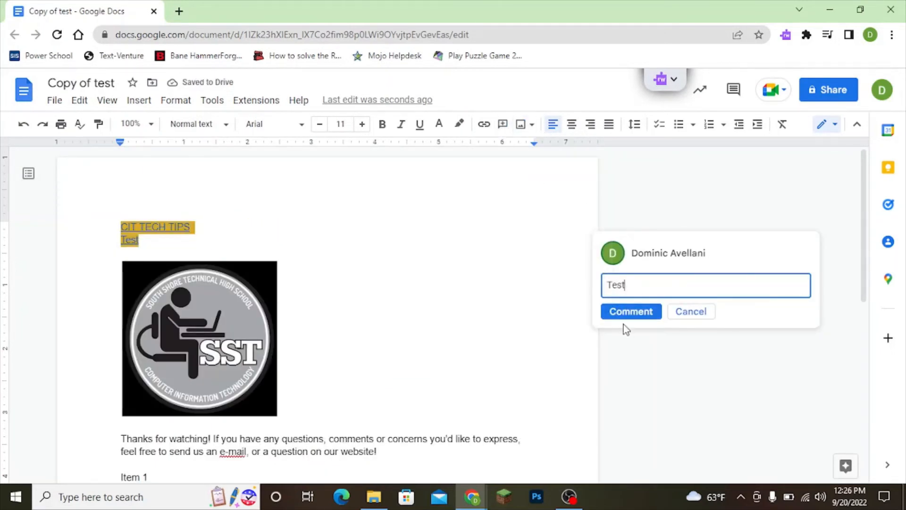
left_click(628, 314)
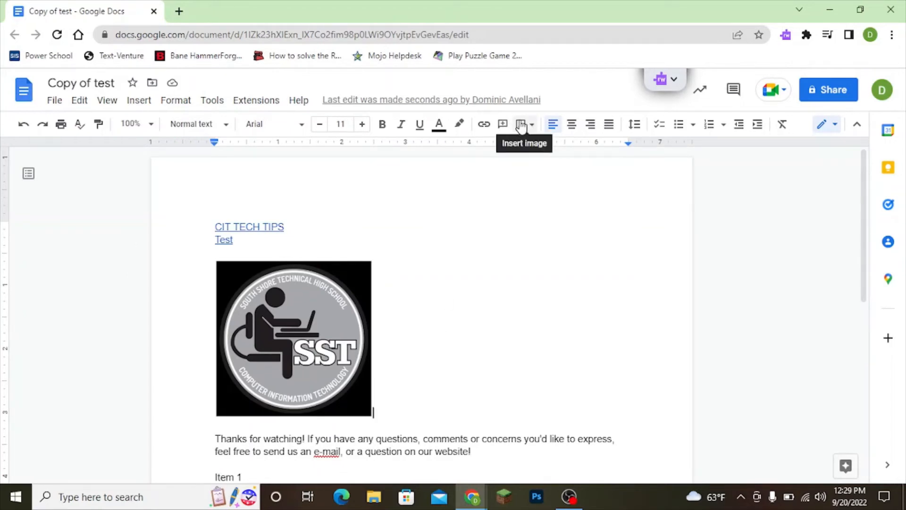
Step: Insert the SST logo from the copied image URL after the existing logo and shrink it to about the same size
left_click(522, 125)
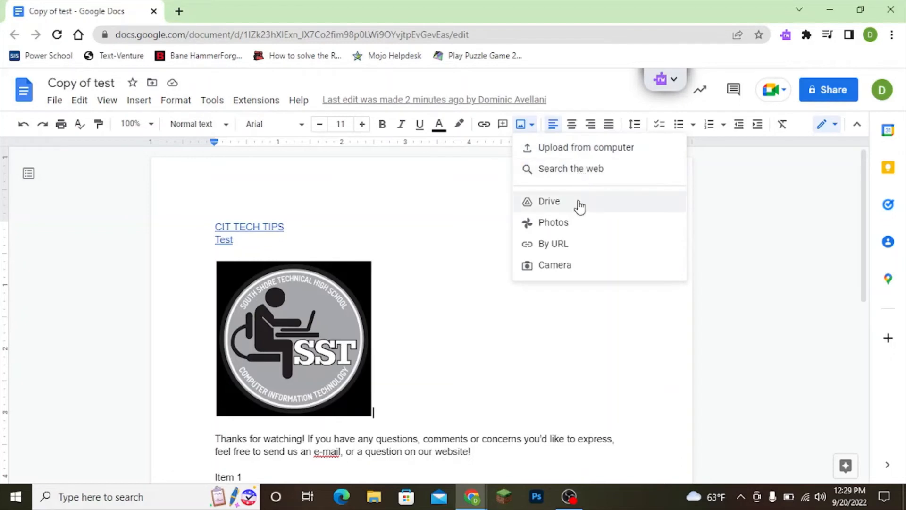
left_click(567, 244)
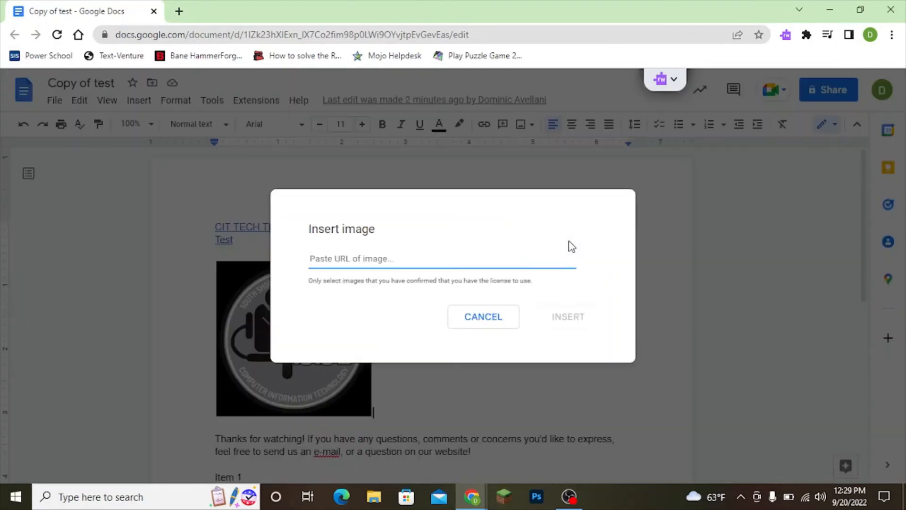
key("ctrl+v")
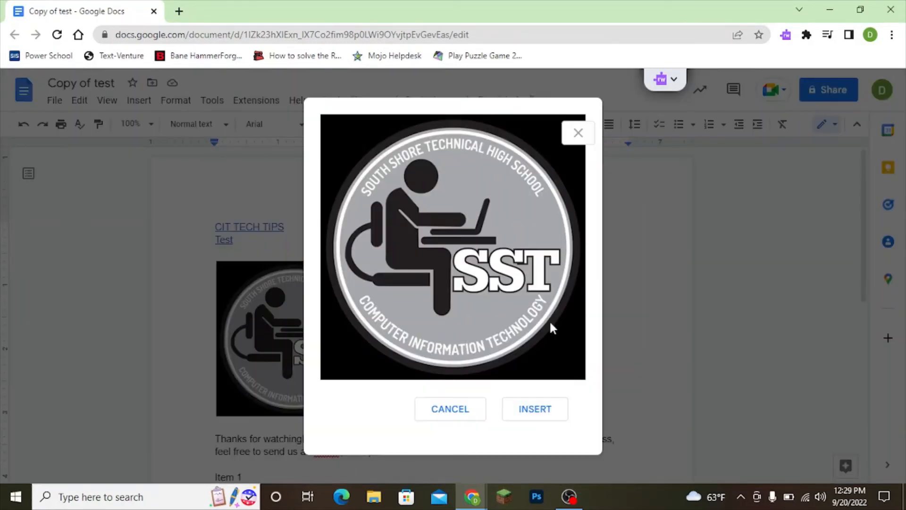
left_click(546, 410)
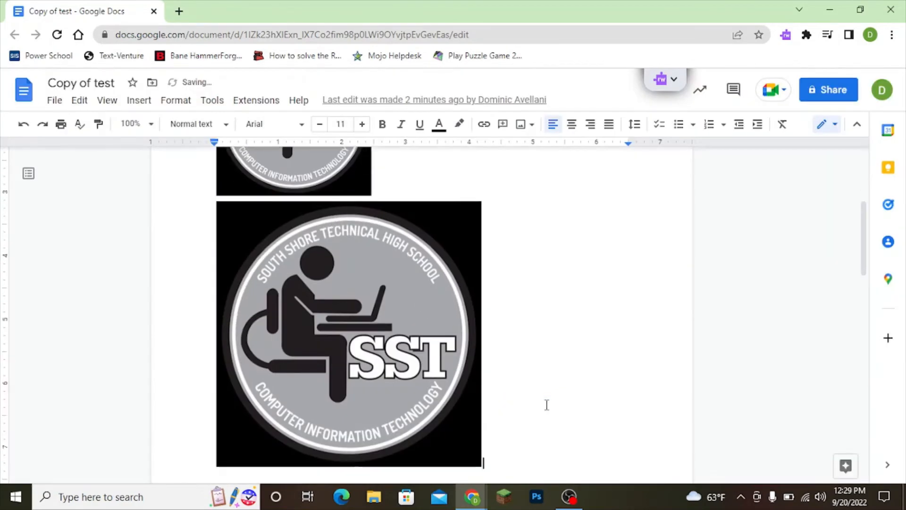
left_click(473, 405)
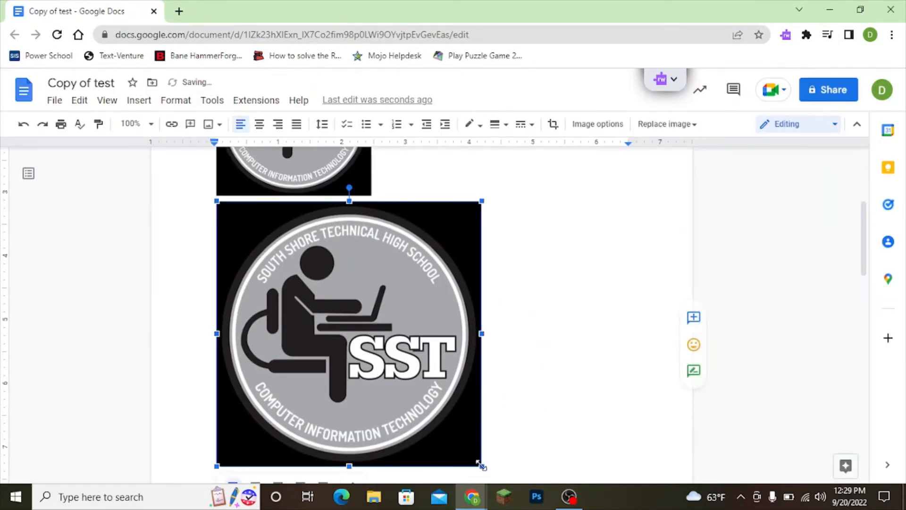
left_click_drag(481, 466, 361, 345)
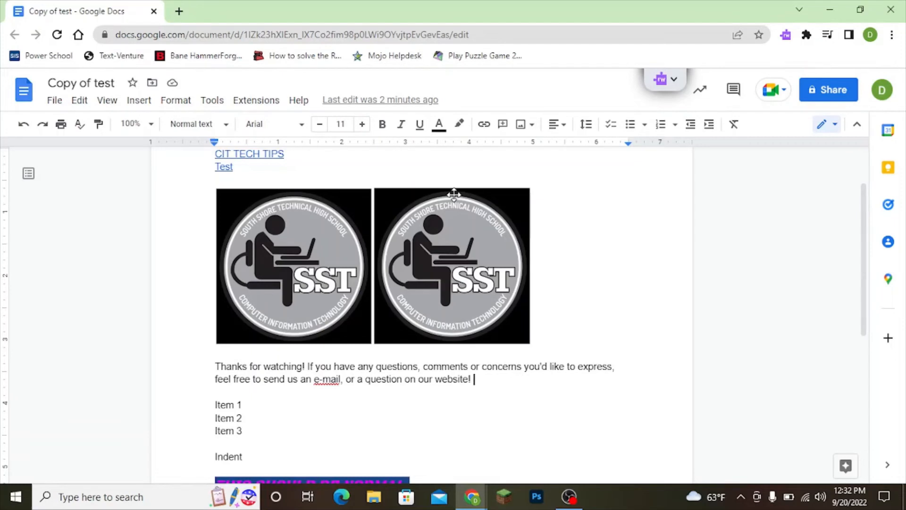
Step: Justify the paragraph beginning "Thanks for watching!" and clear the selection
left_click(470, 379)
left_click_drag(495, 381, 197, 370)
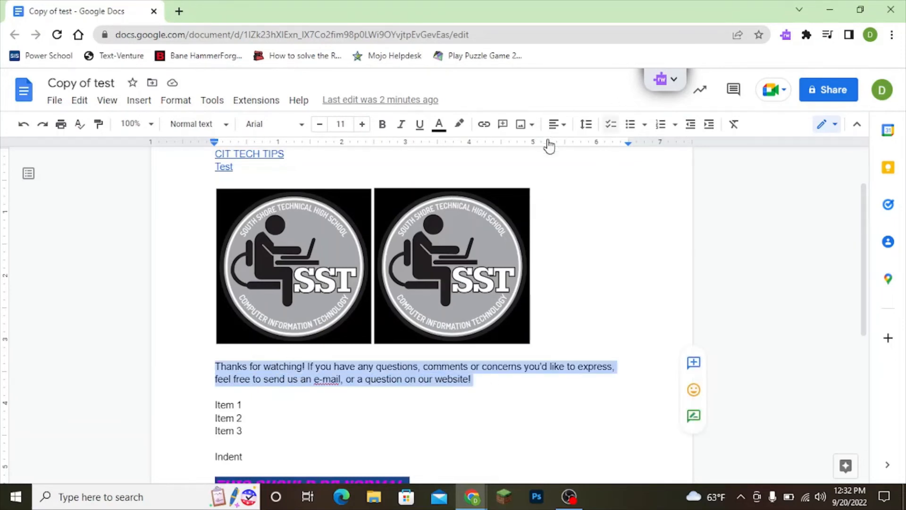
left_click(560, 125)
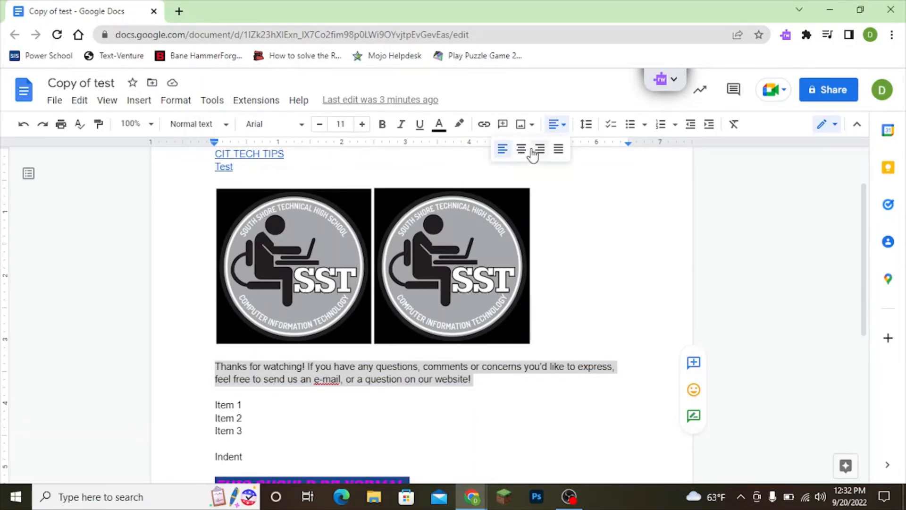
left_click(559, 149)
scroll(497, 363, "down", 2)
left_click(497, 363)
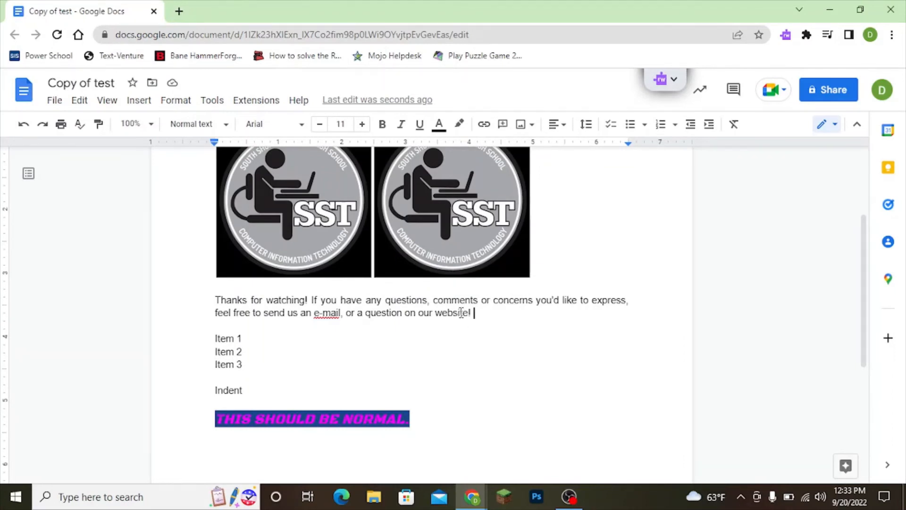
Step: Set the line spacing of the "Thanks for watching!" paragraph to single and change it to double
left_click_drag(474, 313, 206, 300)
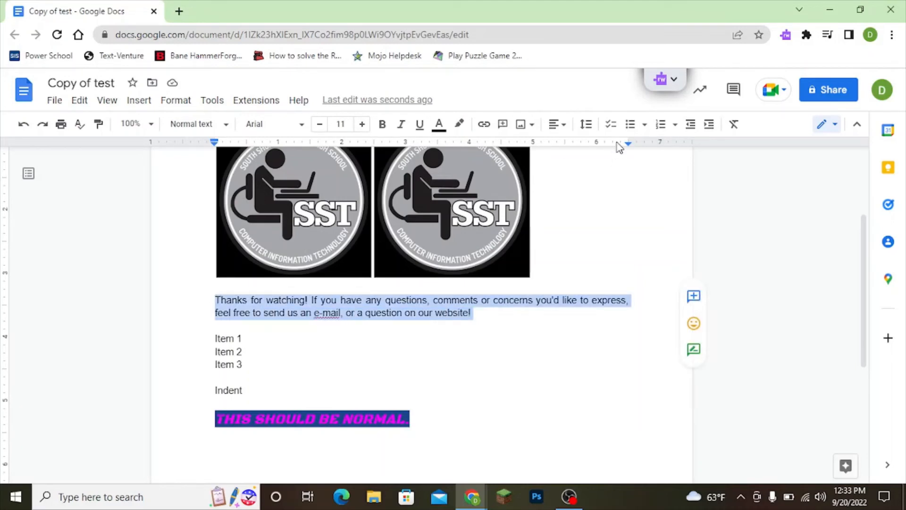
left_click(587, 125)
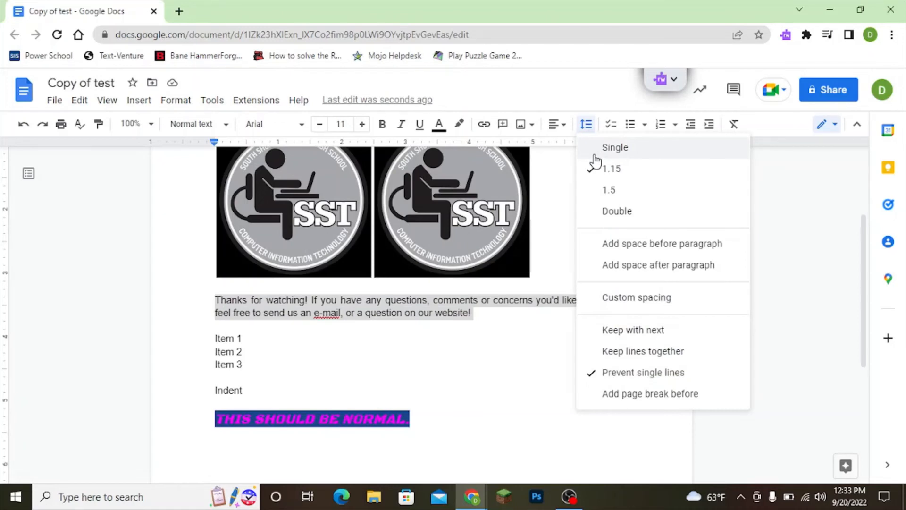
left_click(594, 148)
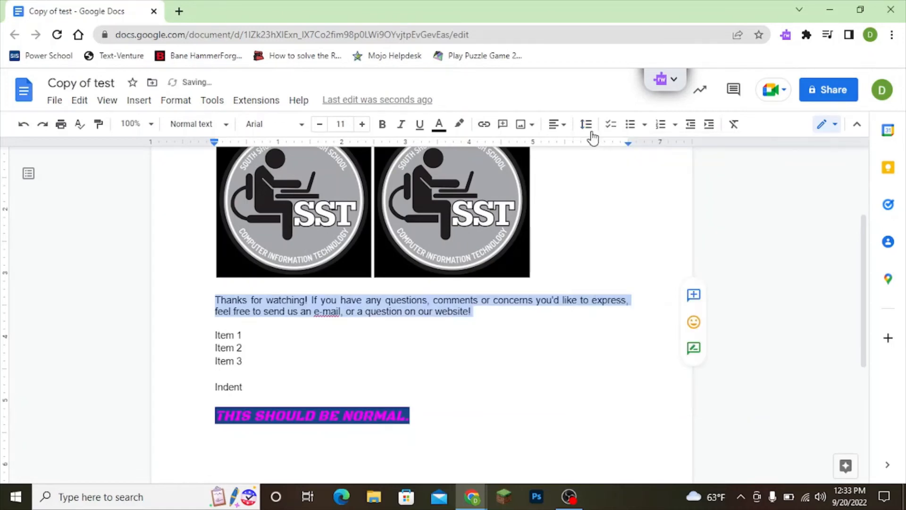
left_click(590, 126)
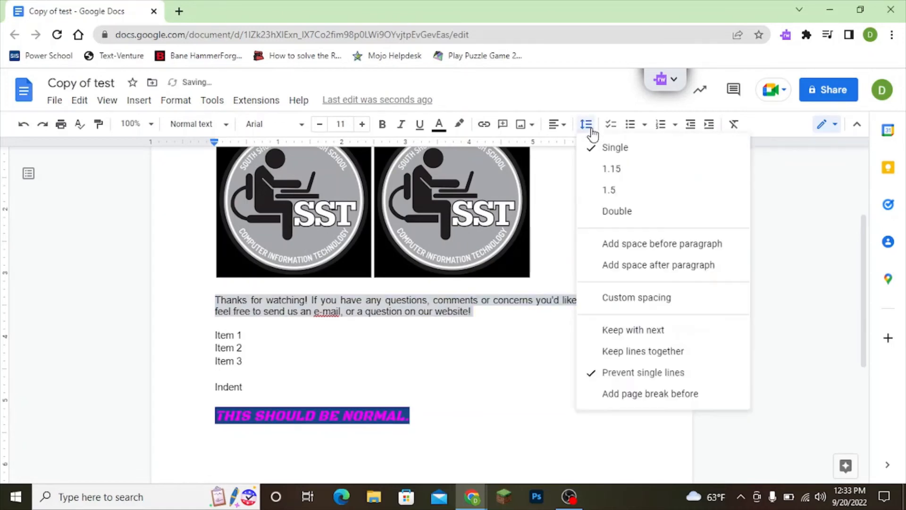
left_click(616, 212)
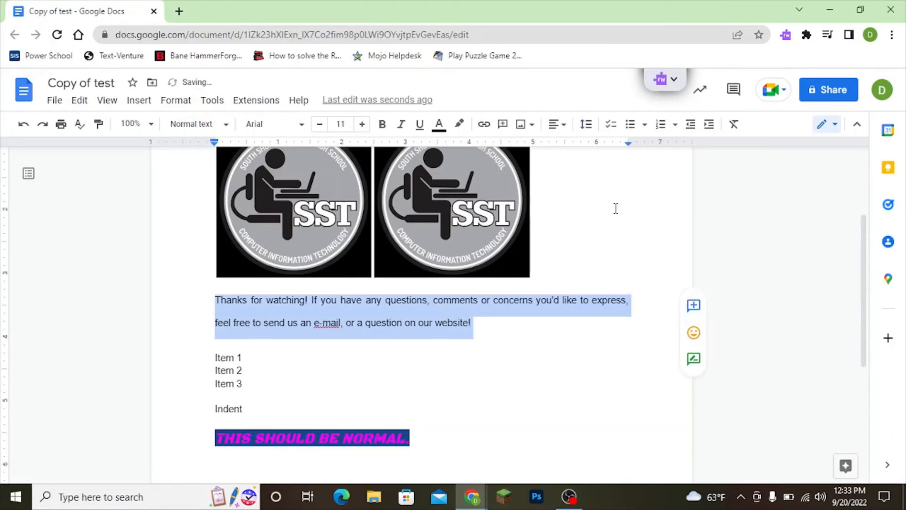
Step: Apply a custom line spacing of 2.5 to the "Thanks for watching!" paragraph
left_click(587, 125)
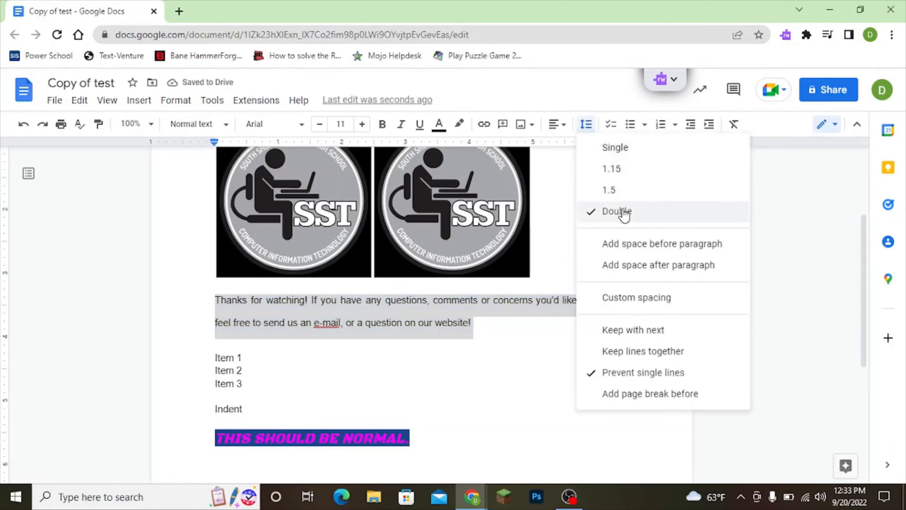
left_click(642, 295)
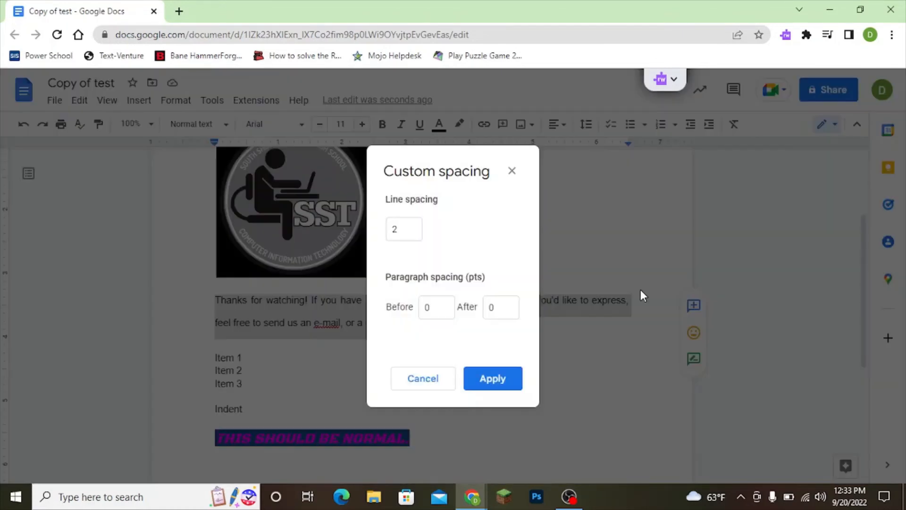
left_click_drag(406, 226, 388, 241)
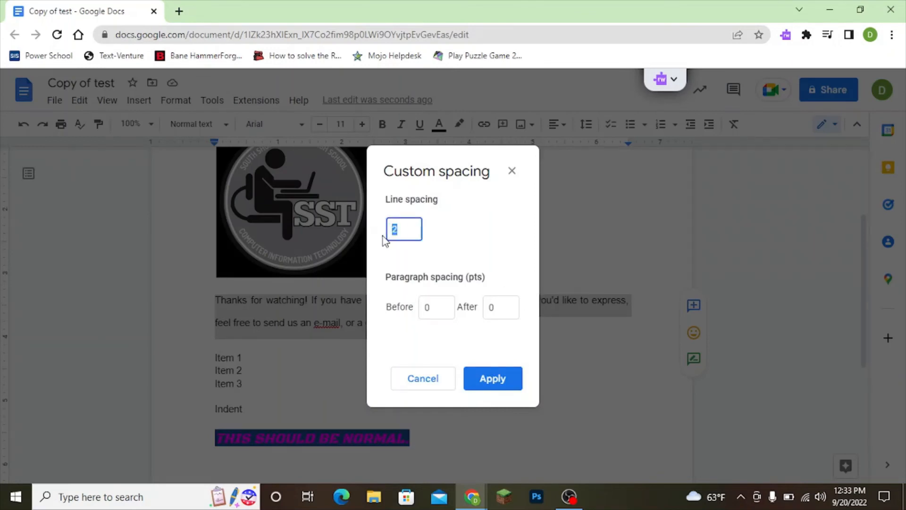
type("2.5")
left_click(491, 378)
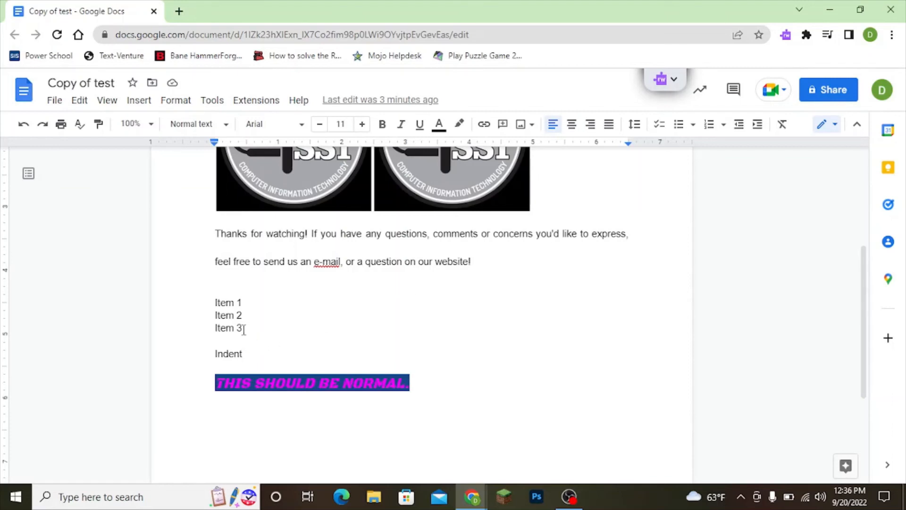
Step: Format the lines "Item 1" to "Item 3" as a bulleted list and change it to a checklist
left_click_drag(247, 329, 213, 303)
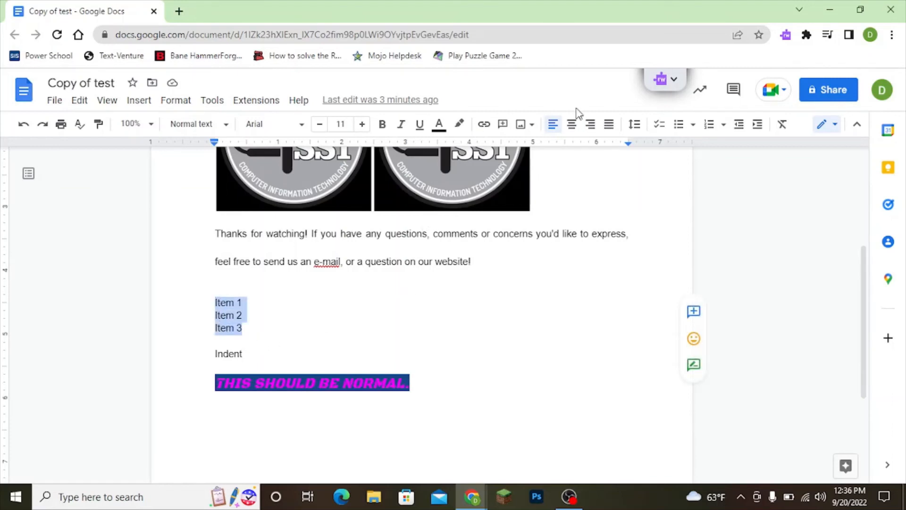
left_click(679, 124)
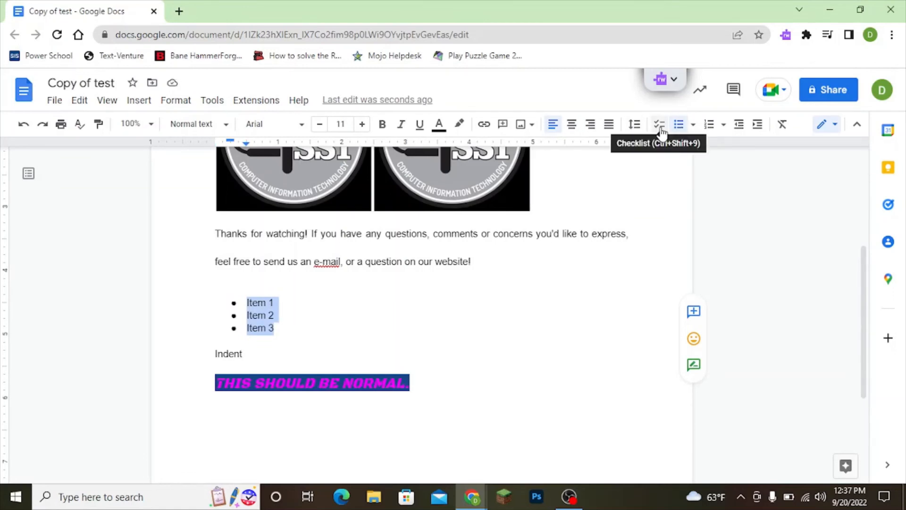
left_click(660, 129)
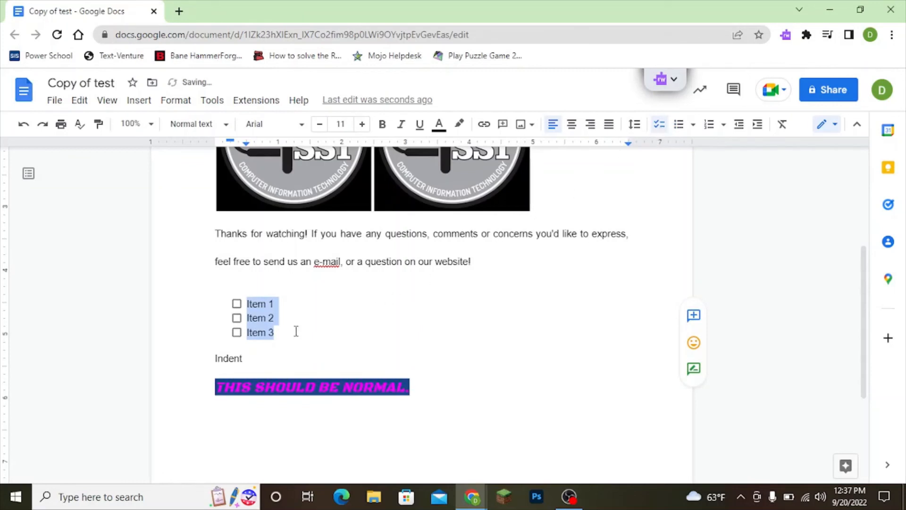
Step: Tick all three checklist items and convert the list to a numbered list
left_click(237, 304)
left_click(237, 318)
left_click(236, 332)
left_click(710, 124)
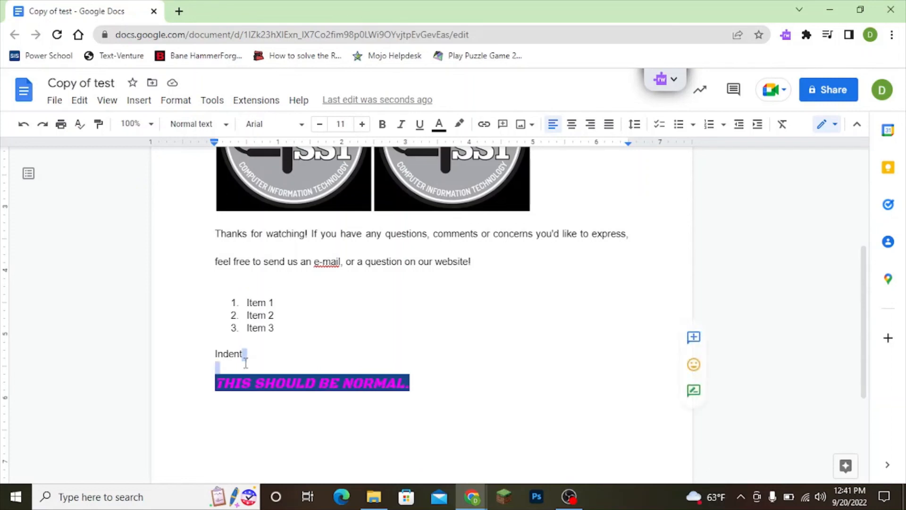
Step: Increase the indent of the line "Indent" by three levels and decrease it back to the margin
left_click_drag(245, 354, 218, 355)
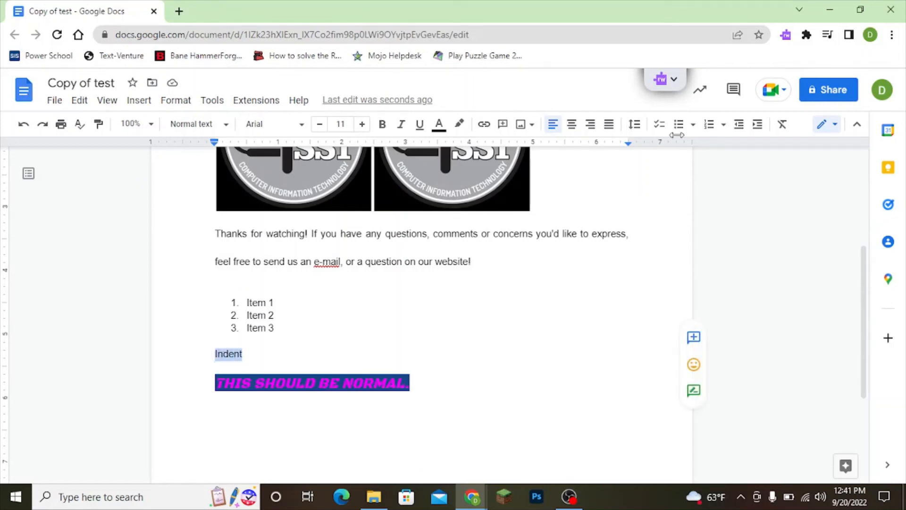
left_click(758, 125)
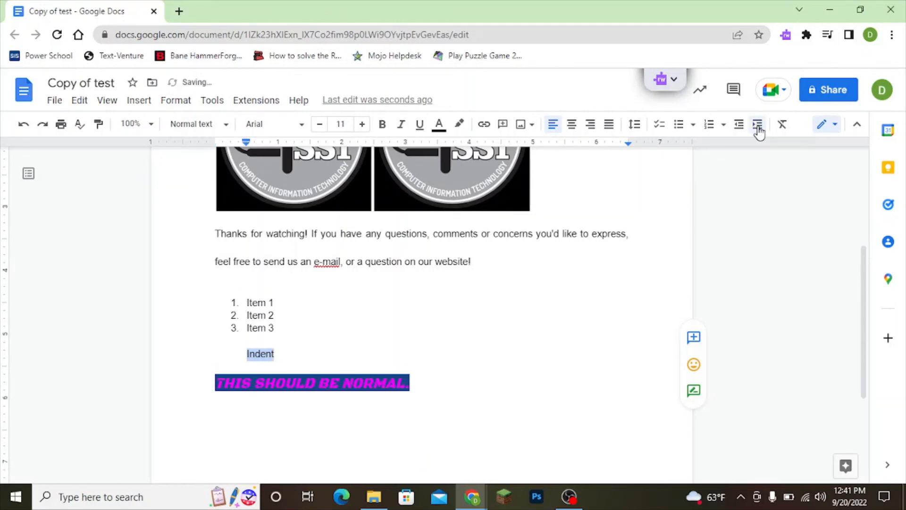
left_click(758, 128)
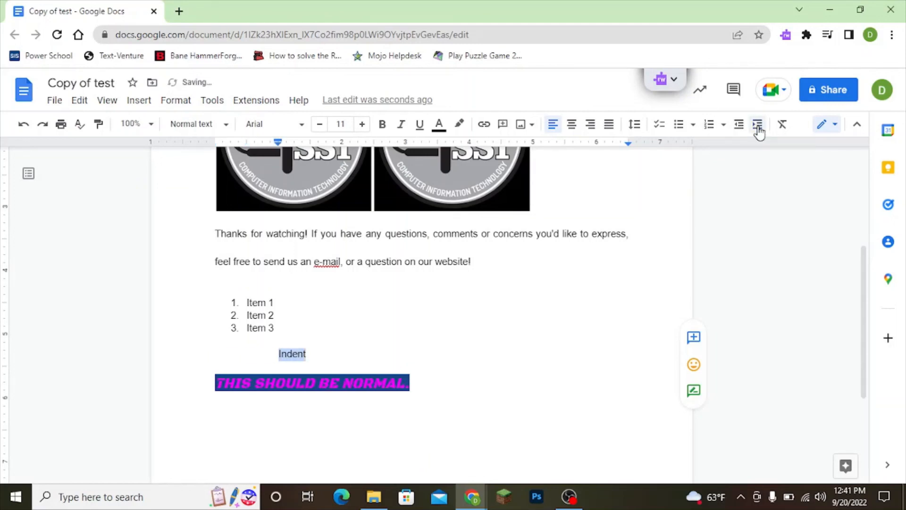
left_click(759, 128)
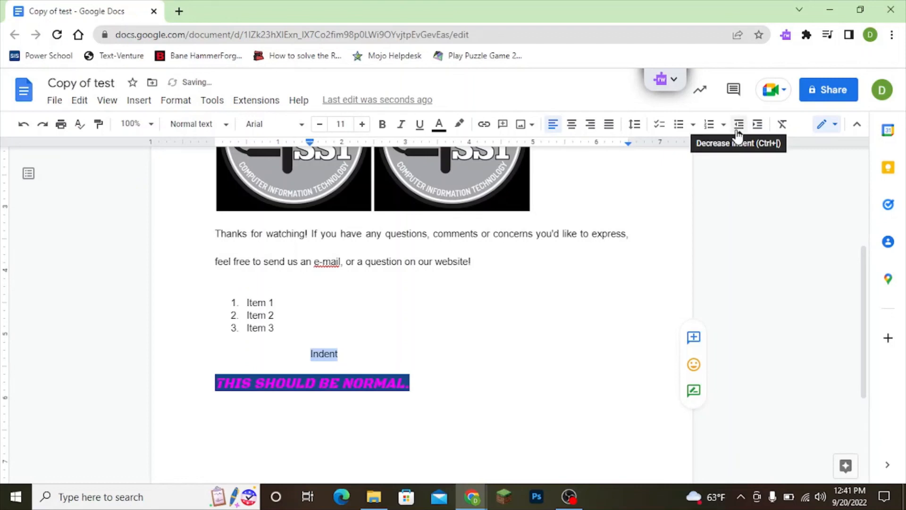
left_click(738, 136)
left_click(739, 136)
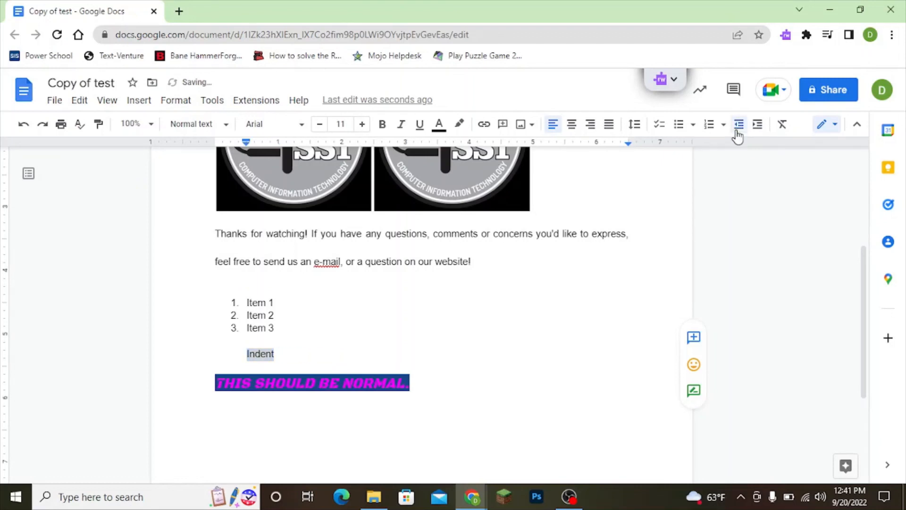
left_click(739, 135)
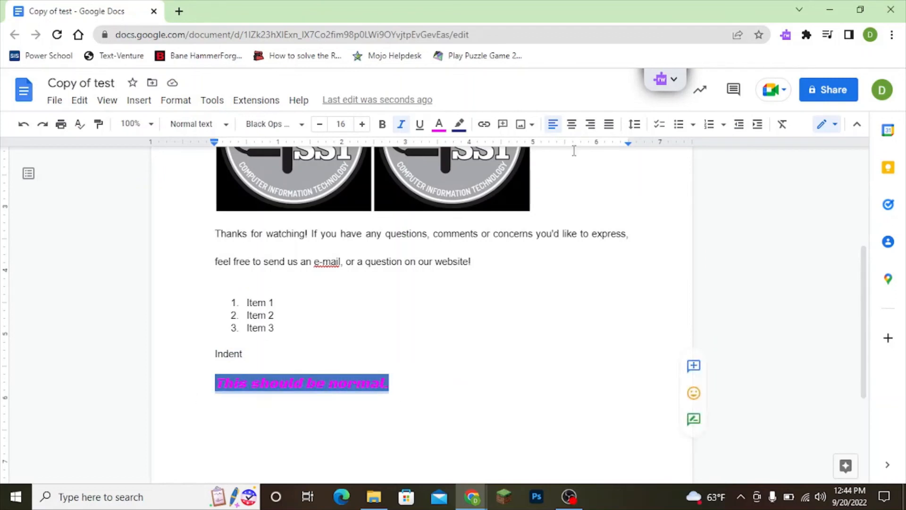
Step: Clear all formatting from the line "This should be normal."
left_click(781, 125)
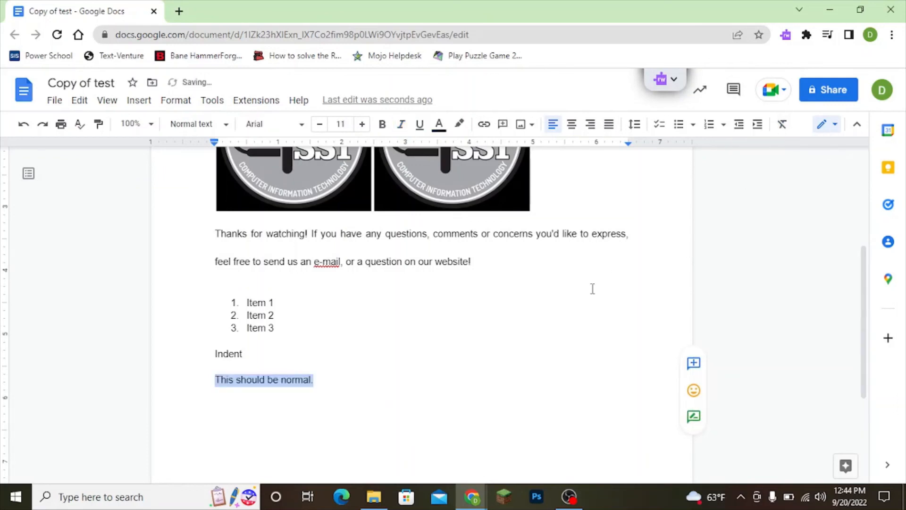